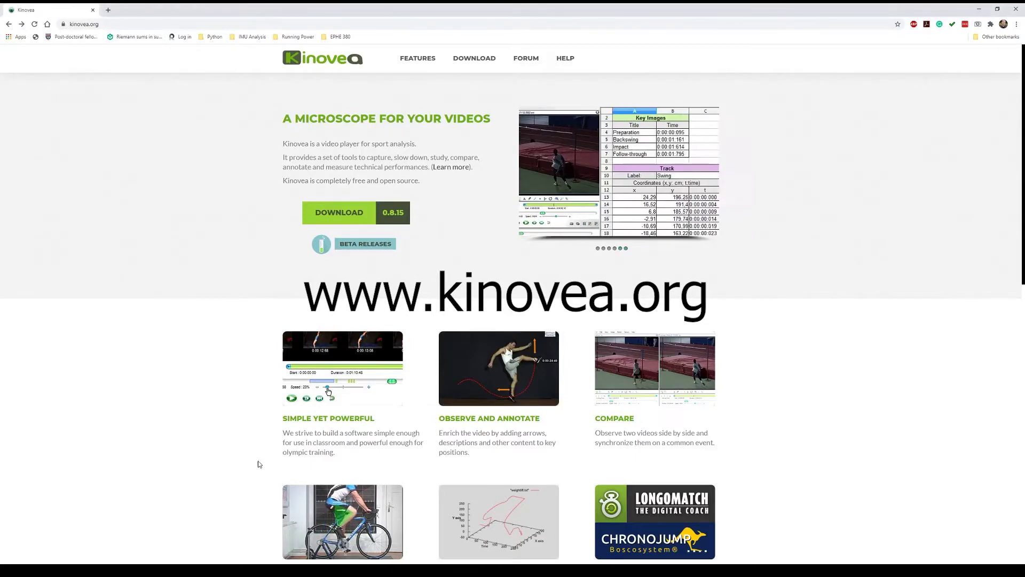
# Download the Kinovea-0.9.3-x64.exe installer from the Beta Releases page.
pyautogui.click(346, 250)
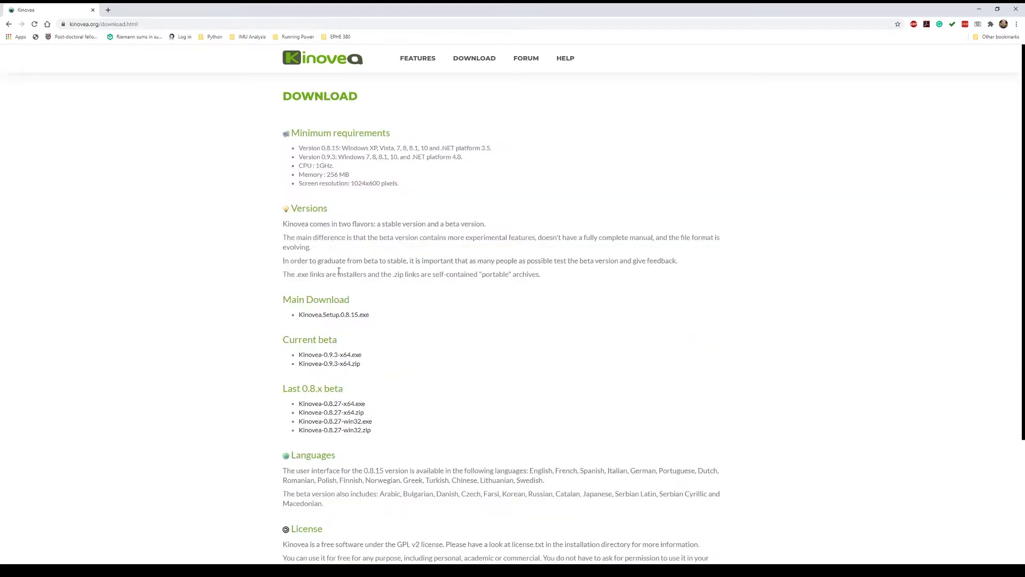
pyautogui.click(341, 355)
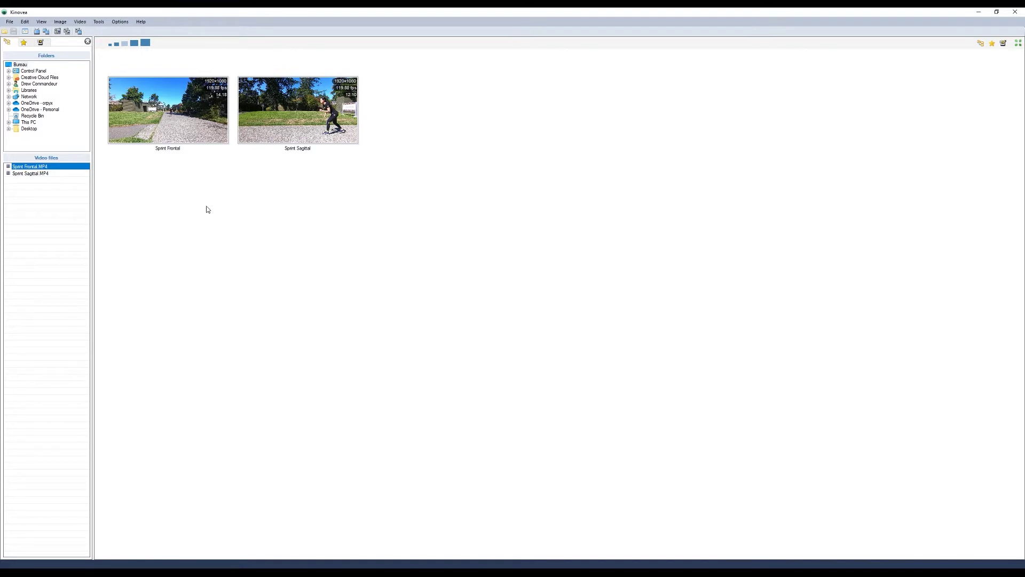
# Load Sprint Frontal.MP4 and Sprint Sagittal.MP4 into two side-by-side playback screens.
pyautogui.click(45, 31)
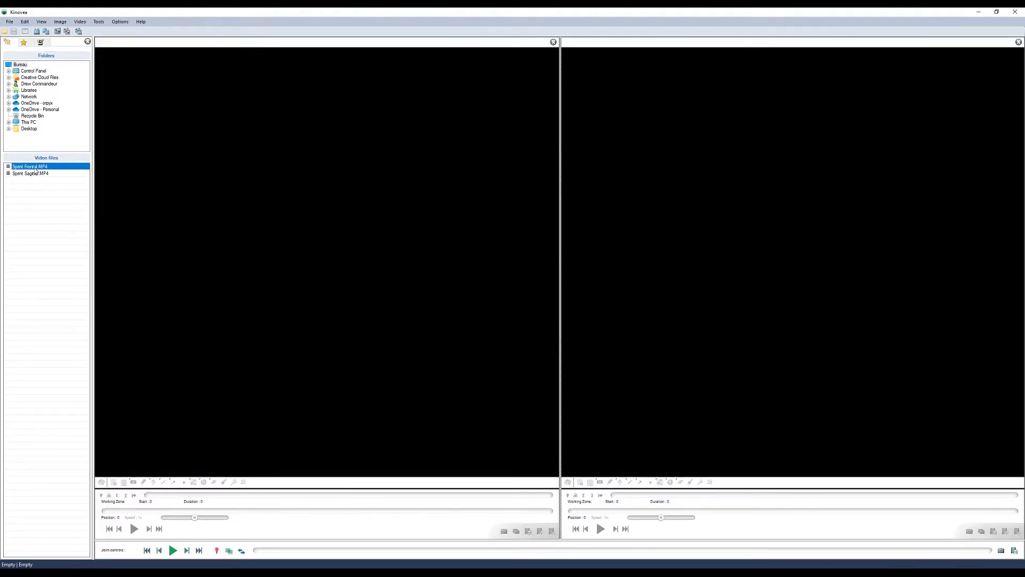
pyautogui.moveTo(35, 170); pyautogui.dragTo(354, 301)
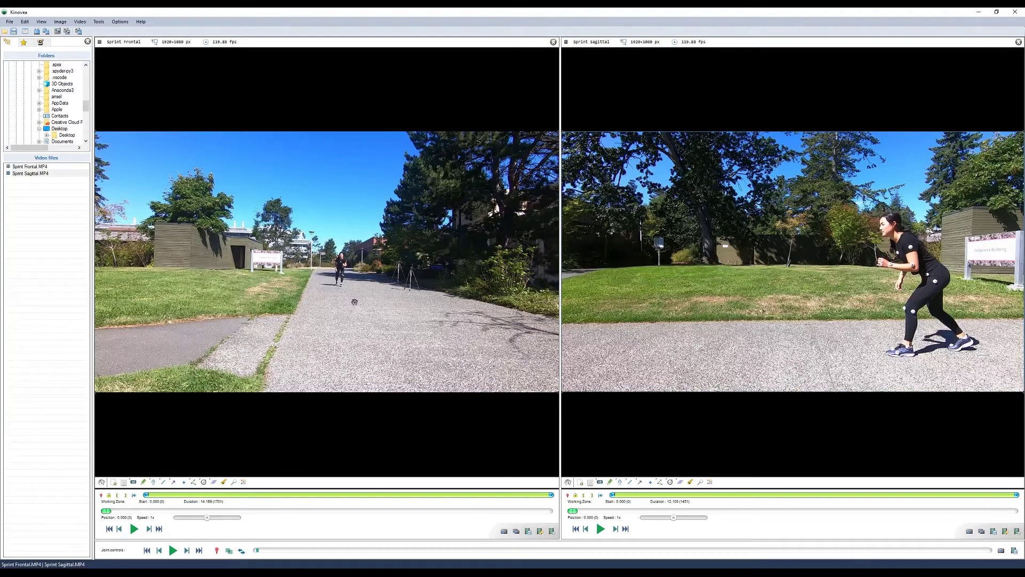
# Zoom into the frontal video and scrub it ahead to about 3 seconds.
pyautogui.scroll(5, 354, 302)
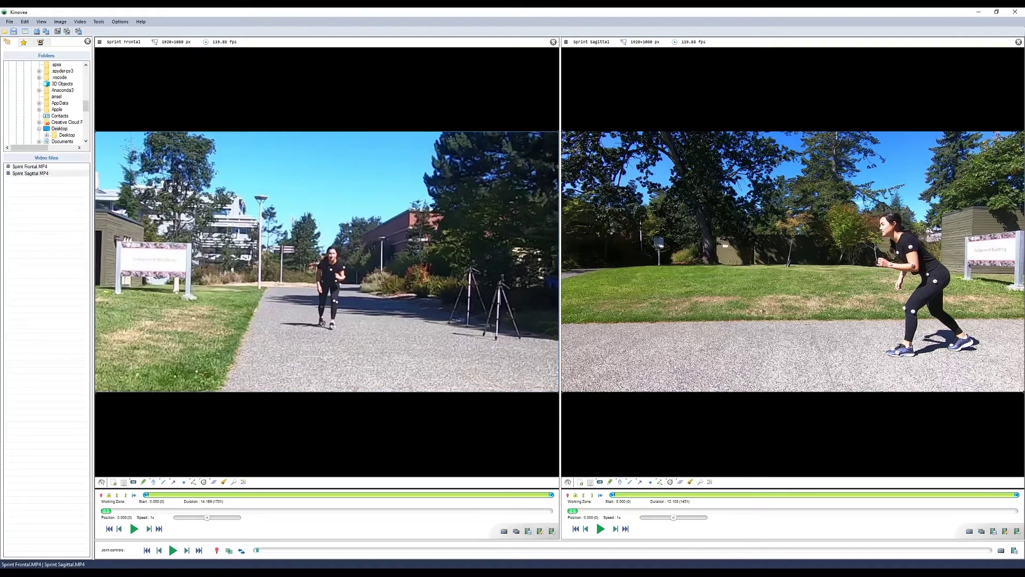
pyautogui.moveTo(106, 511); pyautogui.dragTo(111, 511)
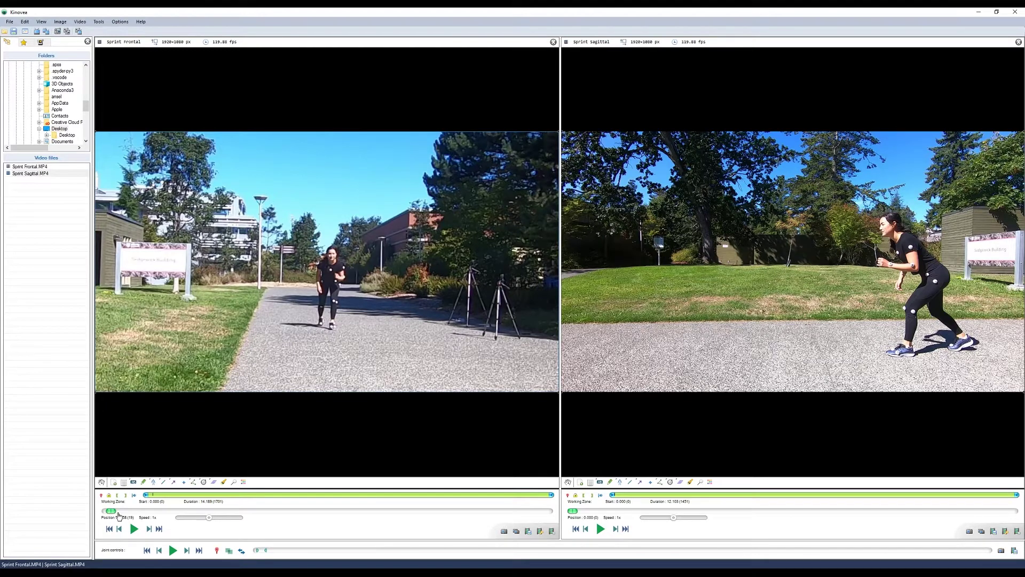
pyautogui.moveTo(120, 511); pyautogui.dragTo(201, 511)
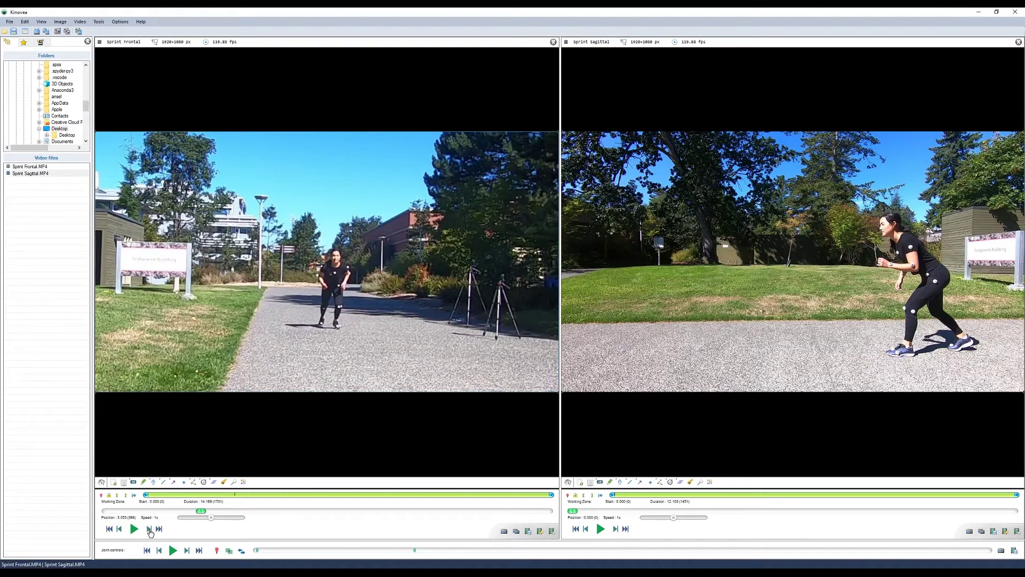
pyautogui.click(150, 529)
pyautogui.click(119, 529)
# Zoom closer and pan onto the runner, stepping frames around the sync point.
pyautogui.scroll(15, 337, 342)
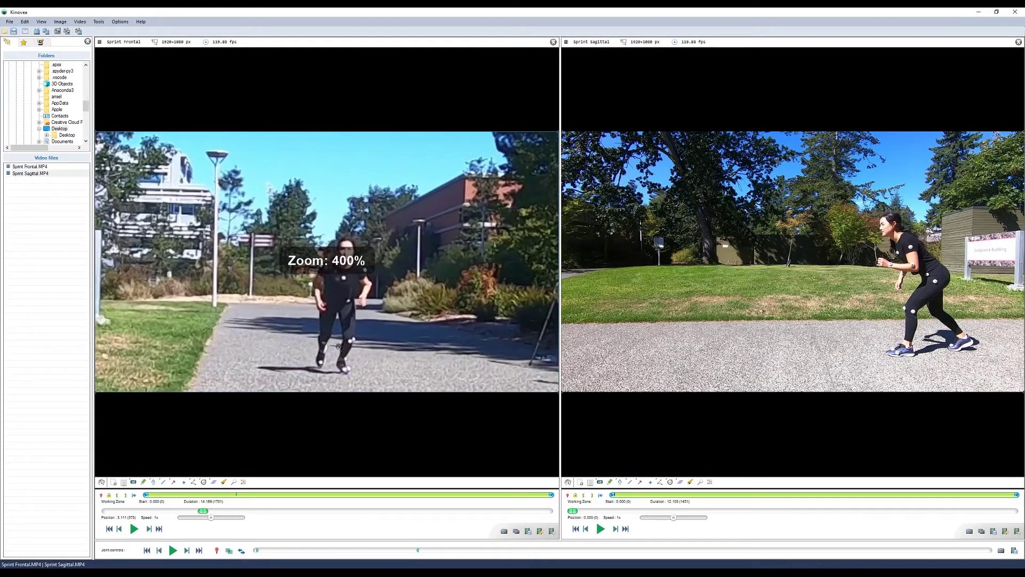
pyautogui.scroll(2, 338, 346)
pyautogui.moveTo(342, 276); pyautogui.dragTo(333, 174)
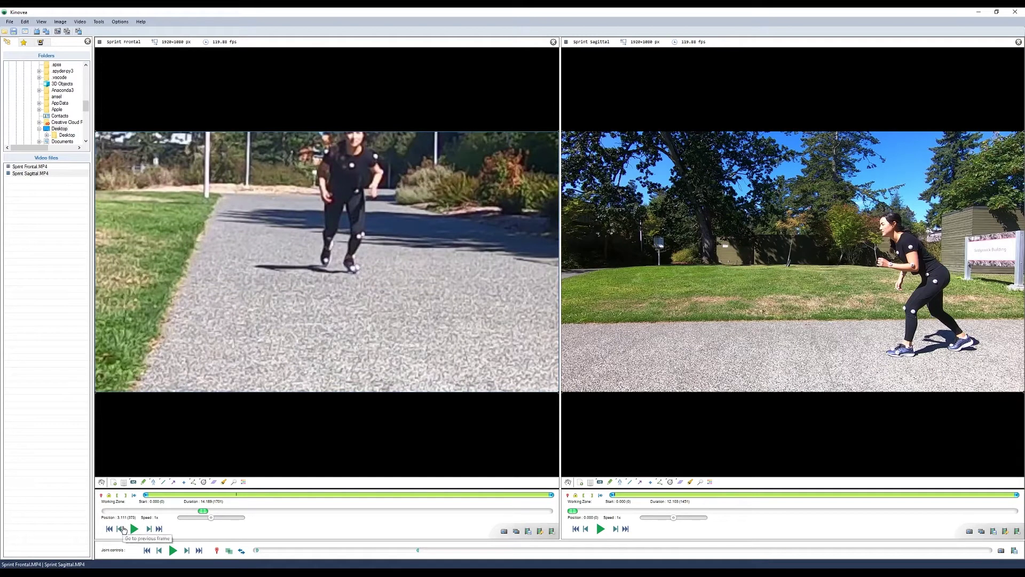
pyautogui.click(123, 529)
pyautogui.click(148, 529)
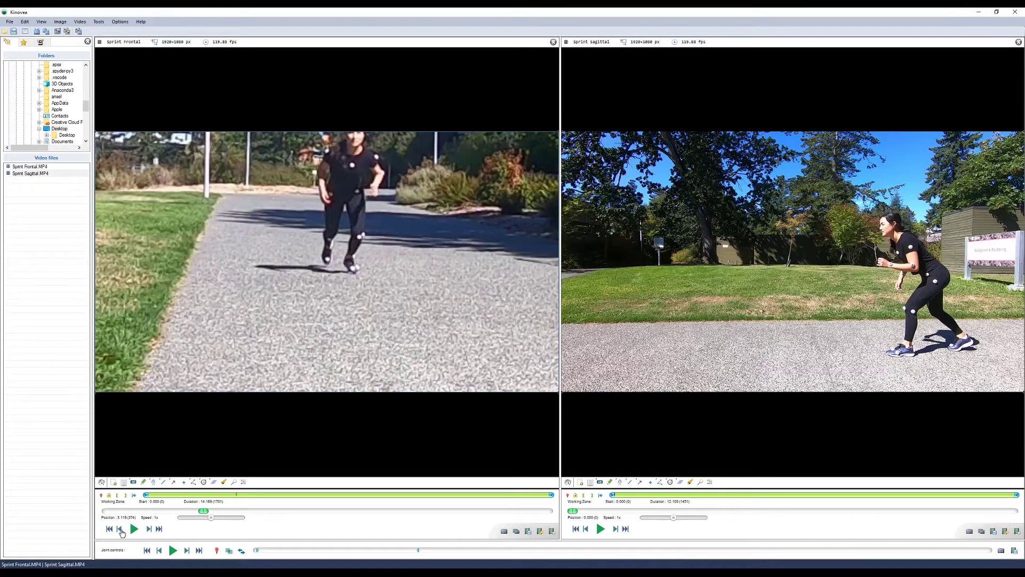
# Check the time display format and settle the frontal video on frame 374 (3.118 s).
pyautogui.click(128, 25)
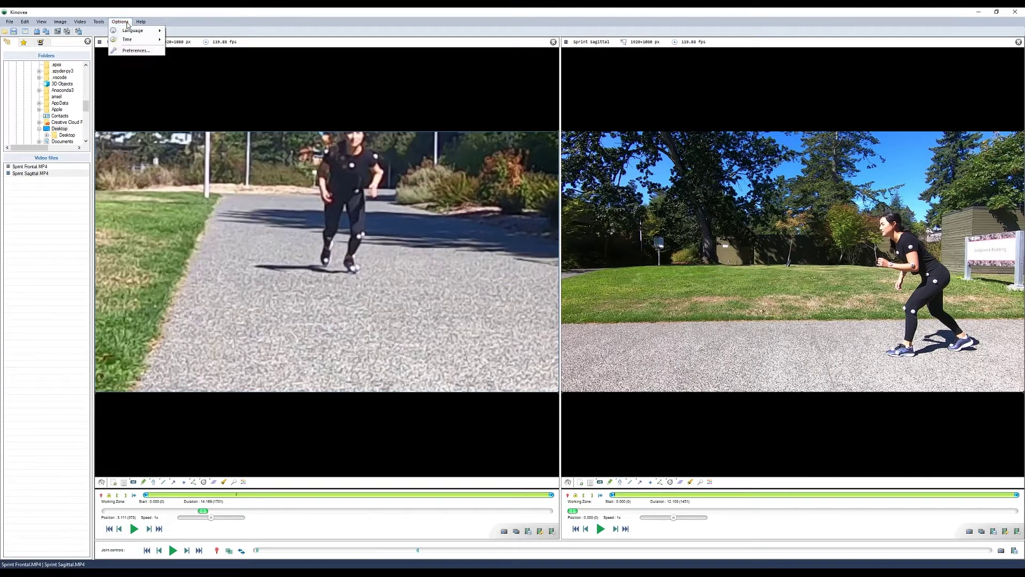
pyautogui.moveTo(130, 39)
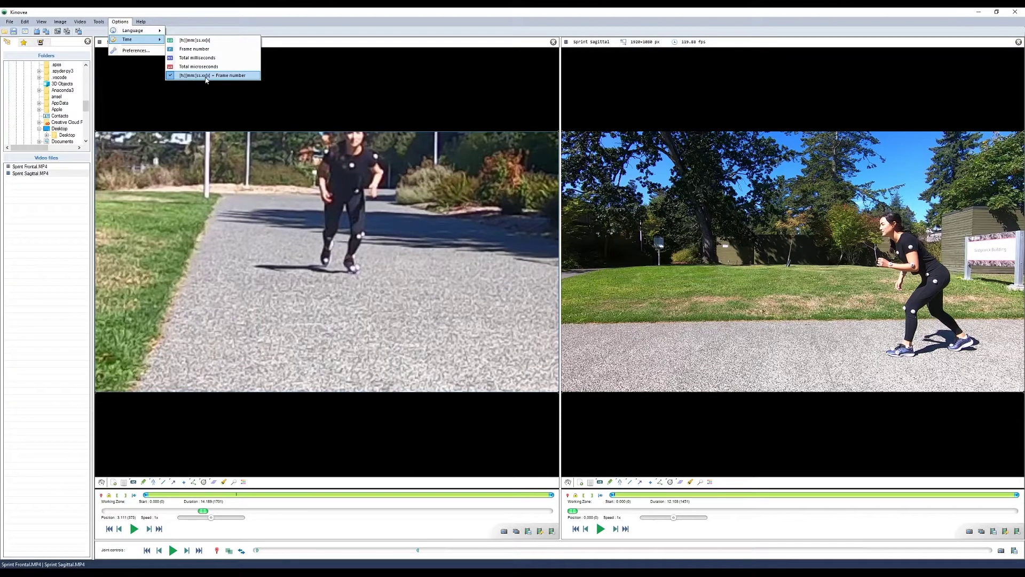
pyautogui.click(131, 511)
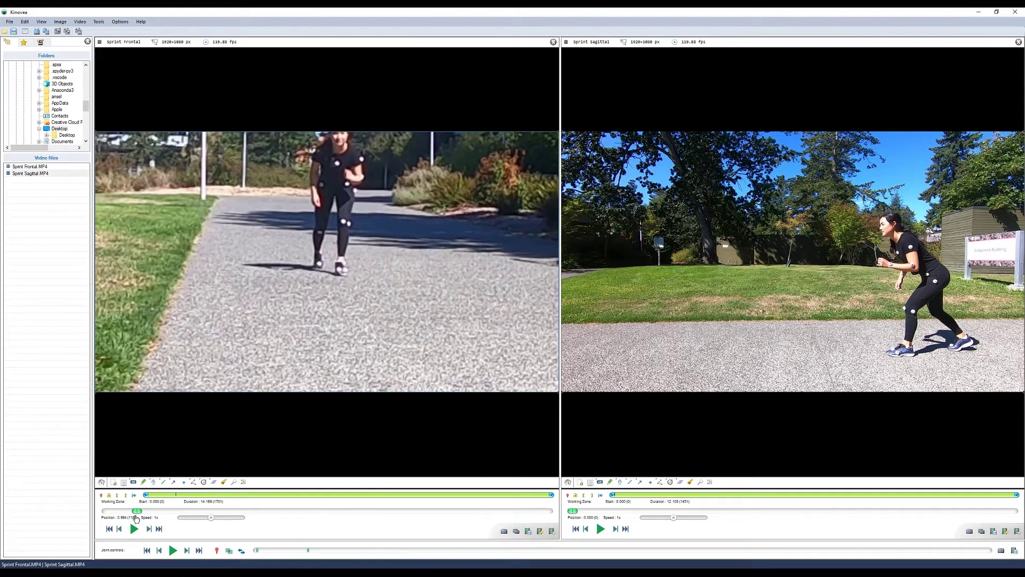
pyautogui.click(131, 527)
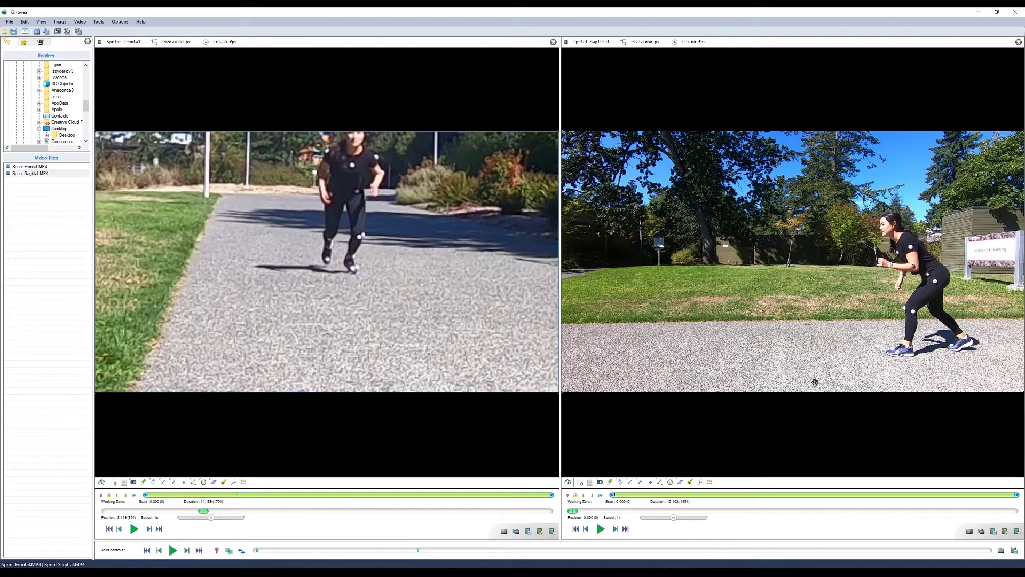
# Scrub the sagittal video forward, zoom in, and step to frame 872 (7.273 s).
pyautogui.moveTo(572, 511); pyautogui.dragTo(837, 512)
pyautogui.keyDown('ctrl'); pyautogui.scroll(12, 1001, 390); pyautogui.keyUp('ctrl')
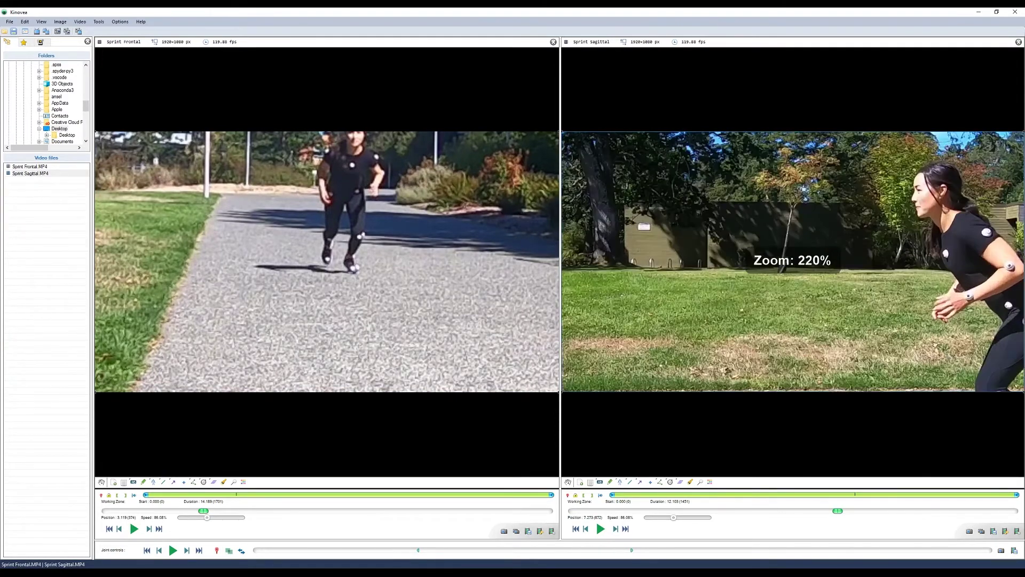
pyautogui.click(586, 529)
pyautogui.click(586, 530)
pyautogui.click(617, 529)
pyautogui.click(617, 530)
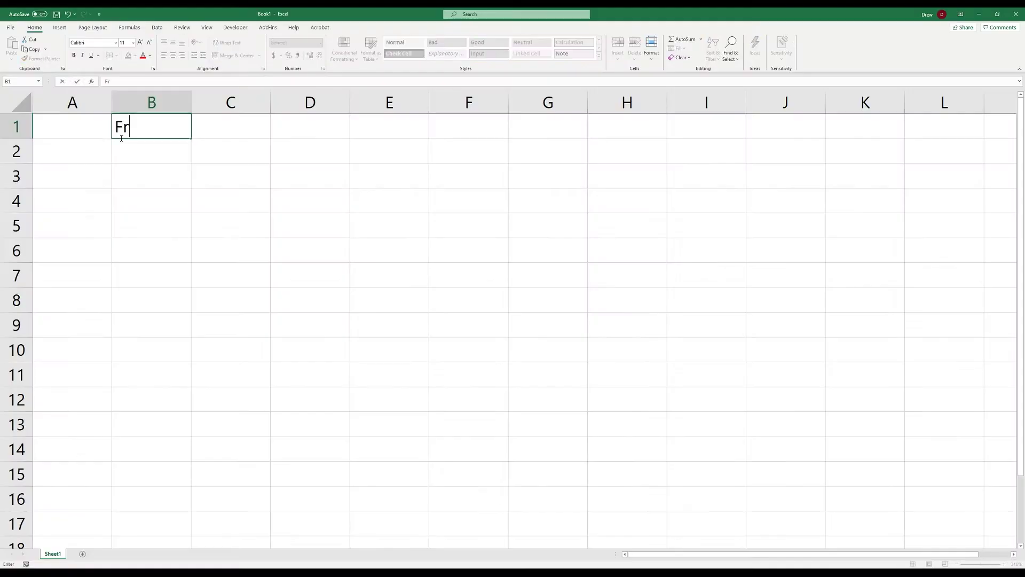
# Enter Frontal and Sagittal headers and a Sync Frame row with 374 and 872.
pyautogui.write('ontal')
pyautogui.press('Tab')
pyautogui.write('Sagittal')
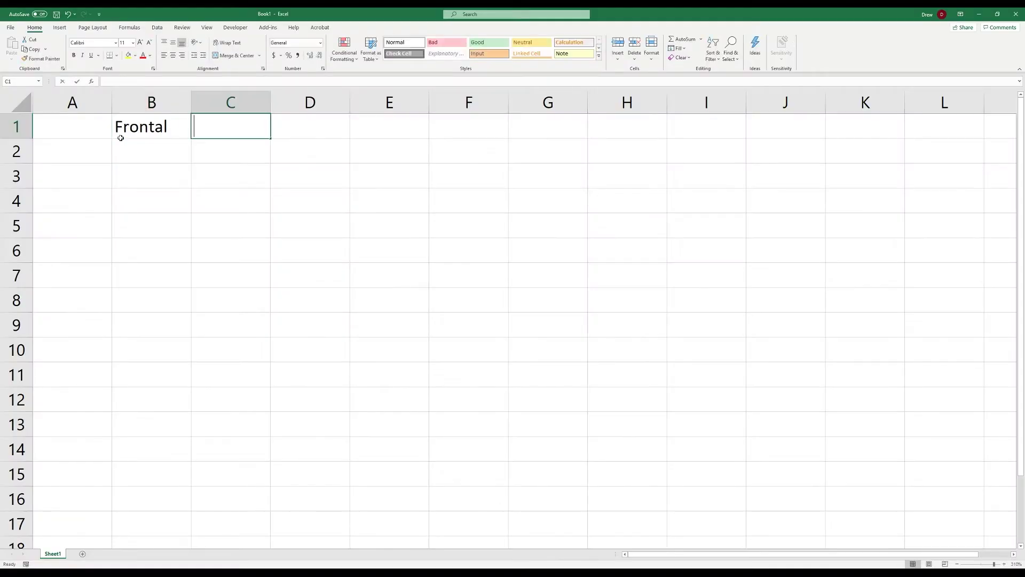
pyautogui.press('Return')
pyautogui.write('Sync Frame')
pyautogui.press('Tab')
pyautogui.write('374')
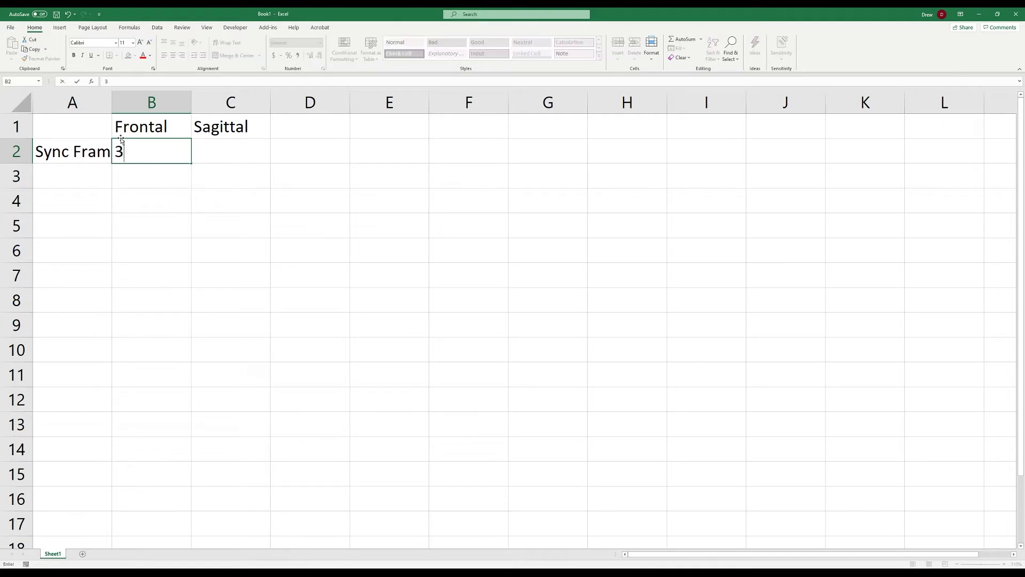
pyautogui.press('Tab')
pyautogui.write('872')
pyautogui.press('Return')
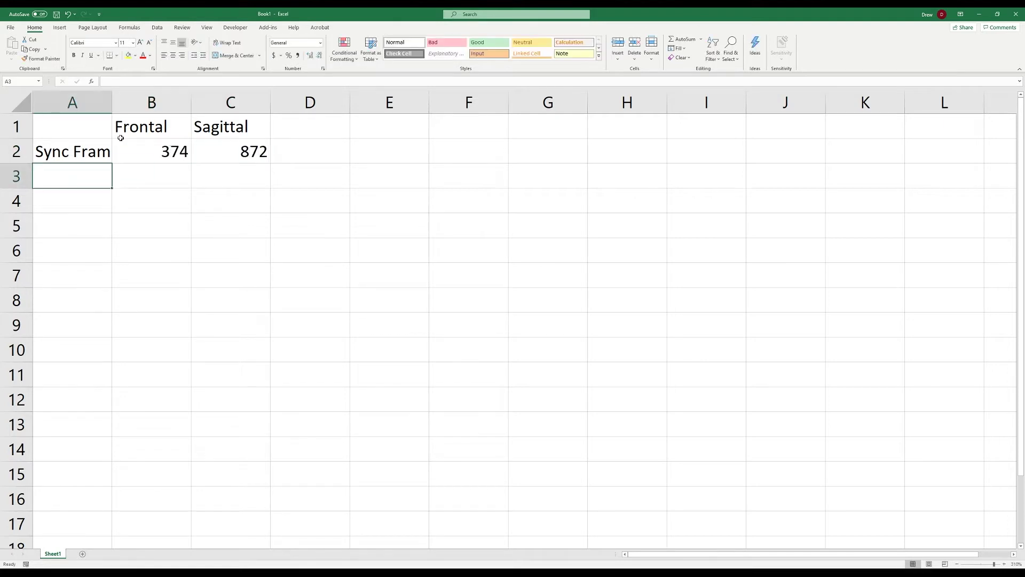
# Widen column A and add Start Frame, Offset and Length row labels.
pyautogui.doubleClick(112, 102)
pyautogui.write('Start Frame')
pyautogui.press('Return')
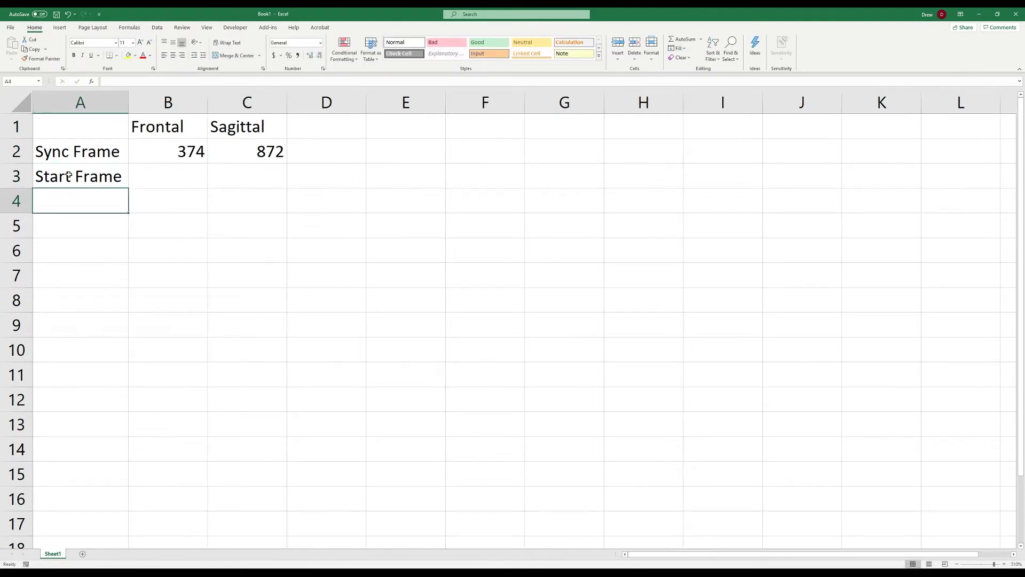
pyautogui.write('Offset')
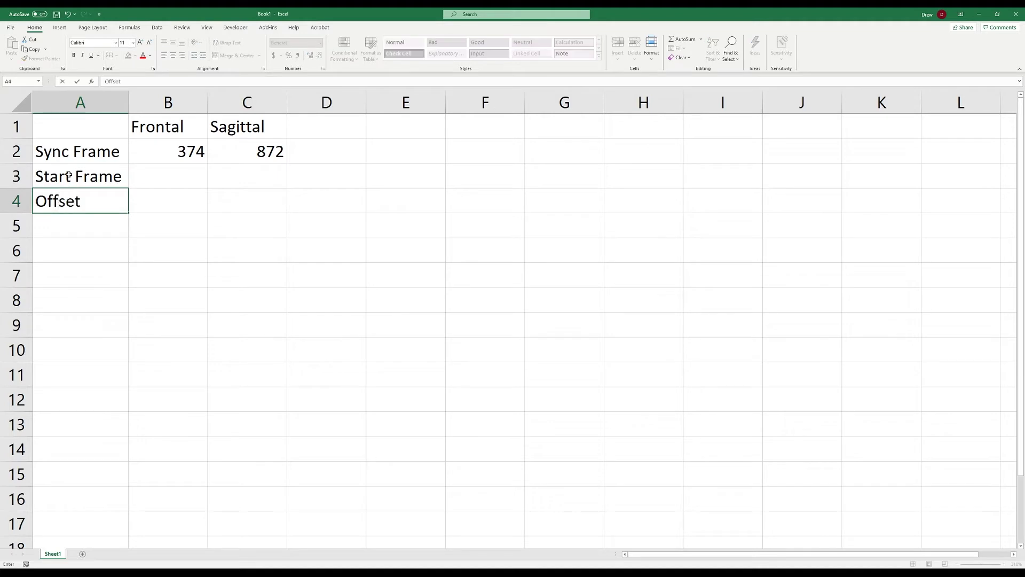
pyautogui.press('Return')
pyautogui.write('Length')
pyautogui.press('Tab')
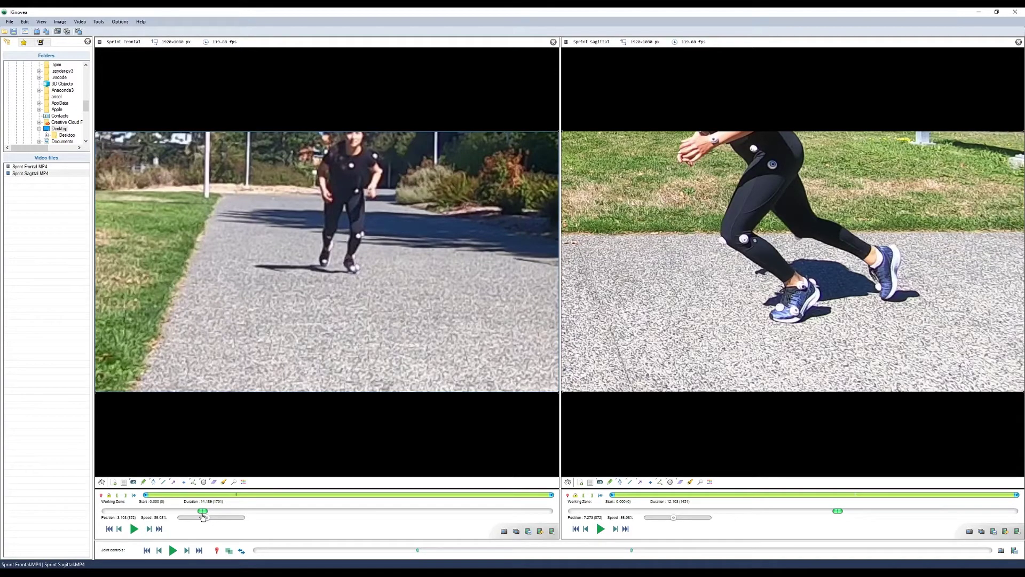
# Move Sprint Frontal back to about 1.876 s (frame 225) and zoom in on the runner.
pyautogui.moveTo(203, 514); pyautogui.dragTo(165, 512)
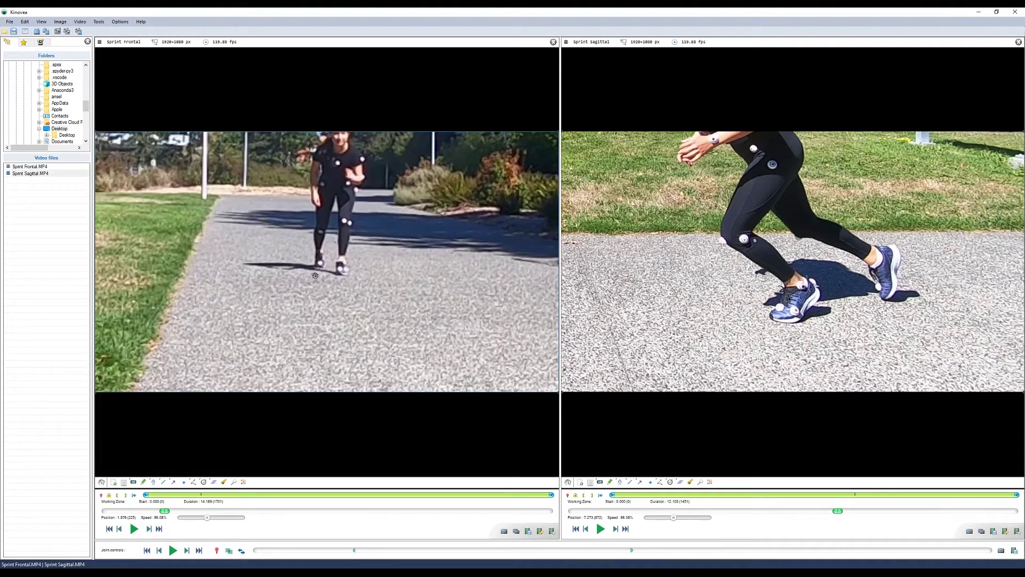
pyautogui.scroll(4, 327, 261)
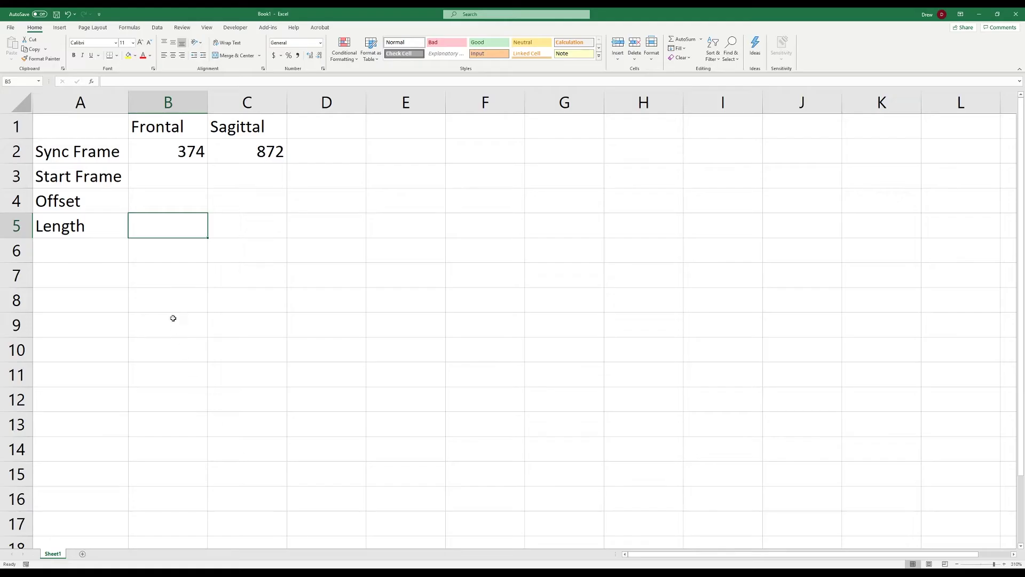
# Enter frontal start frame 225 in B3 and offset formula =B2-B3, giving 149.
pyautogui.click(183, 183)
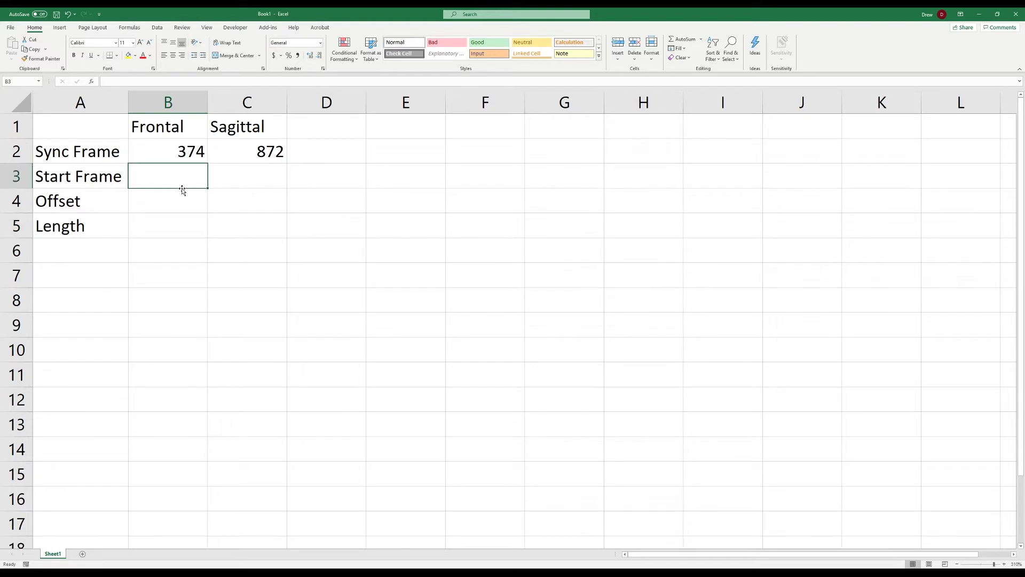
pyautogui.write('225')
pyautogui.press('Return')
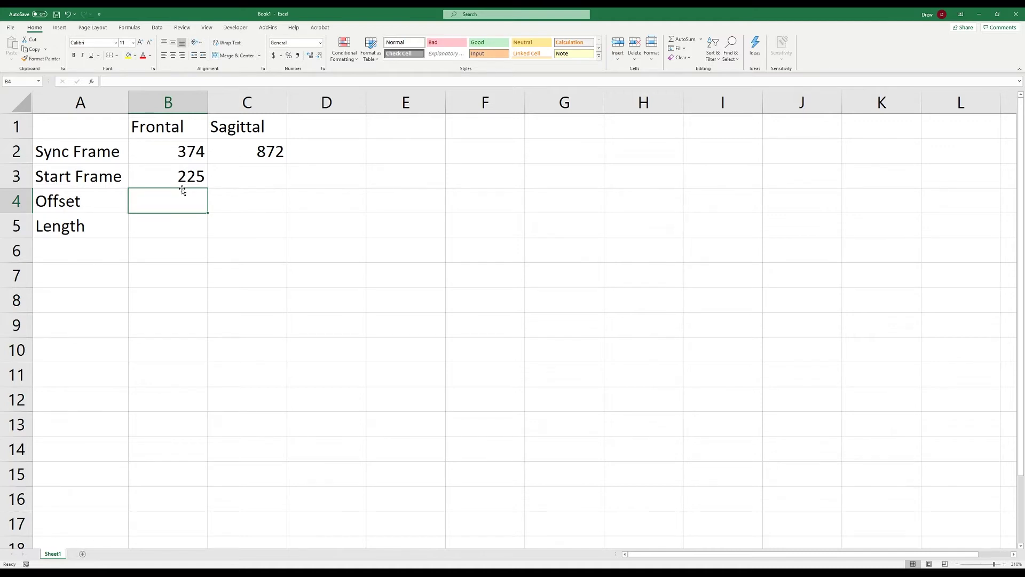
pyautogui.write('=')
pyautogui.press('Up')
pyautogui.press('Up')
pyautogui.write('-')
pyautogui.press('Up')
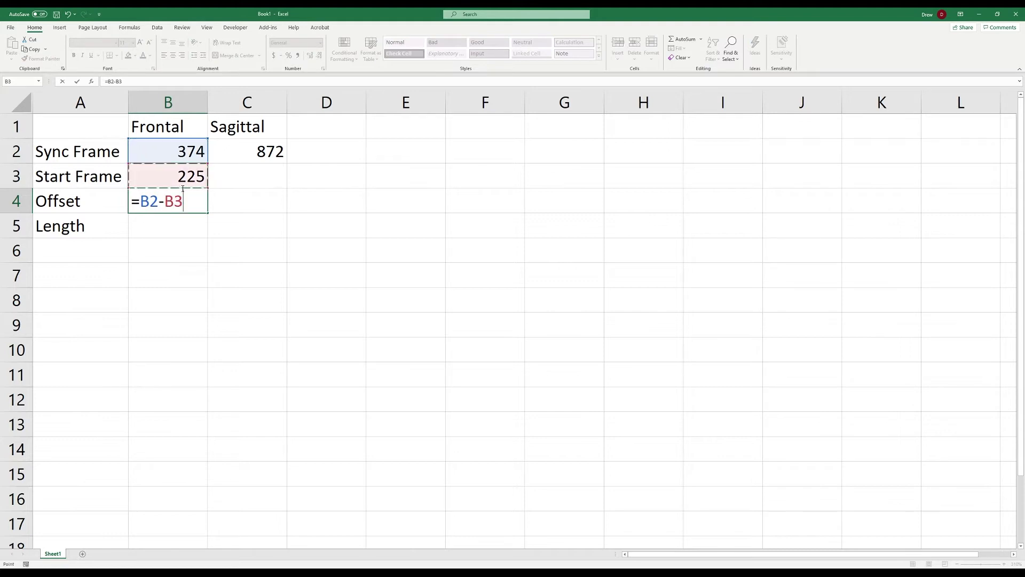
pyautogui.press('Return')
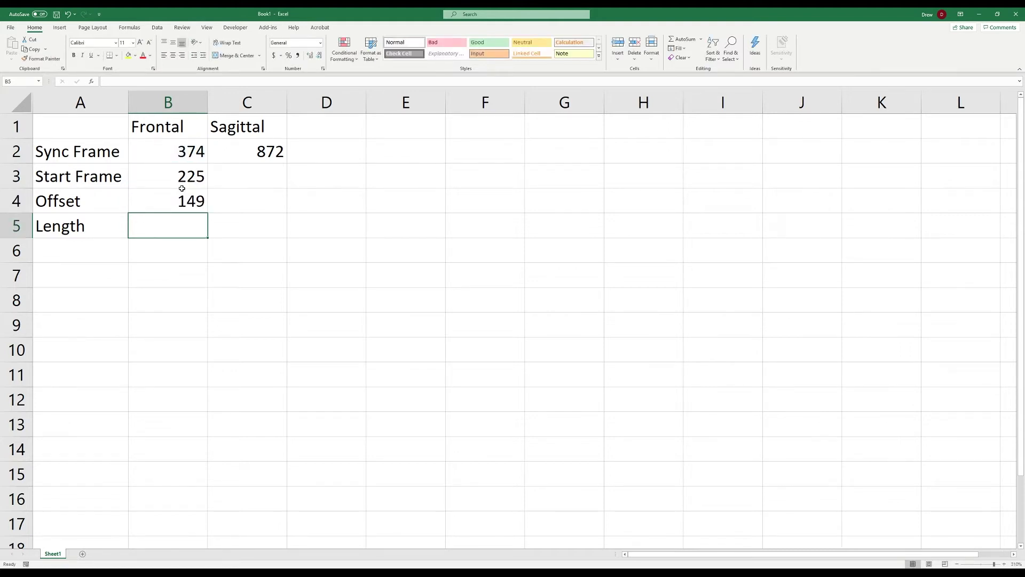
# Compute the sagittal start frame 723 with =C2-B4 in C3.
pyautogui.press('Right')
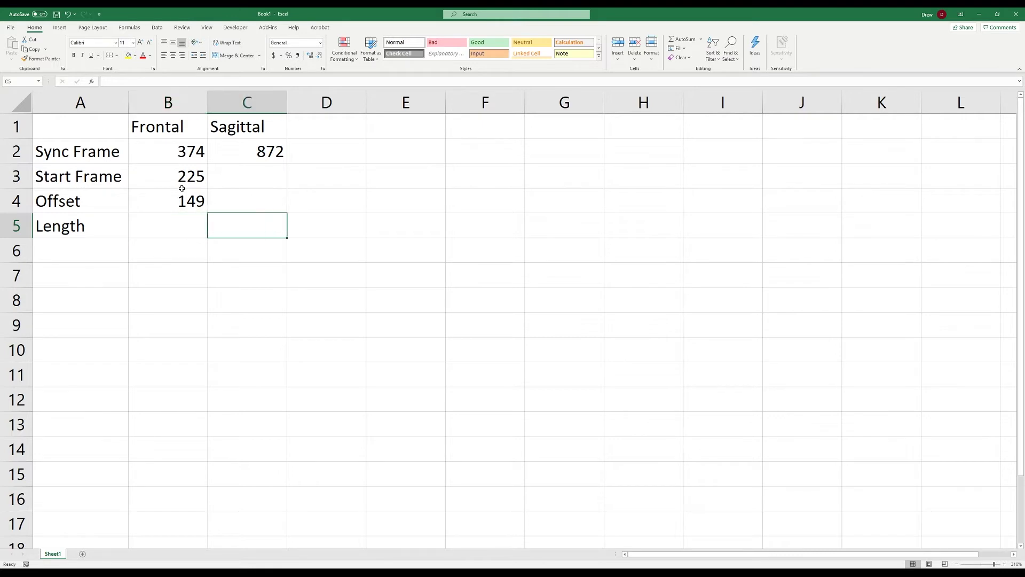
pyautogui.press('Up')
pyautogui.press('Up')
pyautogui.write('=')
pyautogui.press('Up')
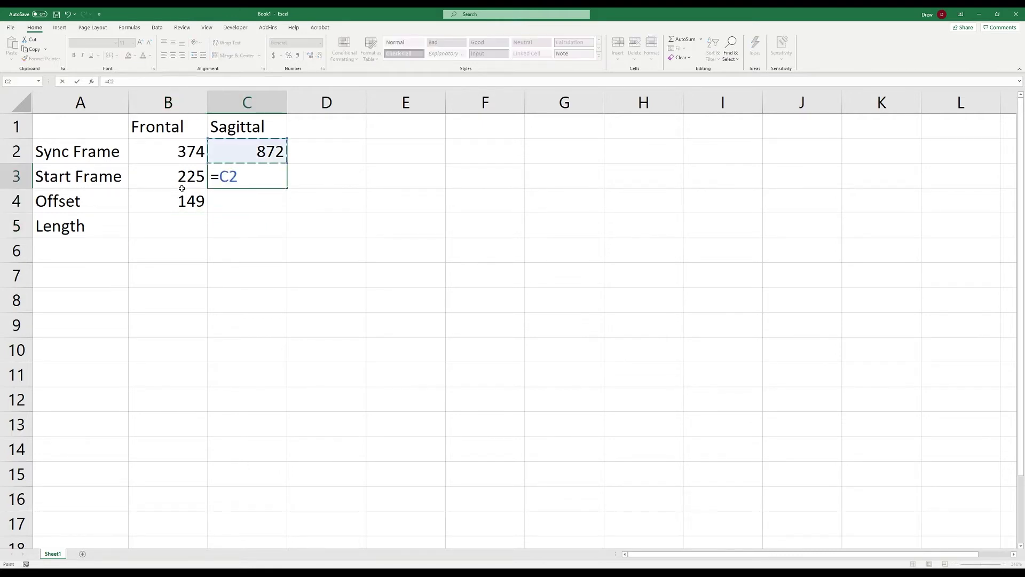
pyautogui.write('-')
pyautogui.press('Down')
pyautogui.press('Left')
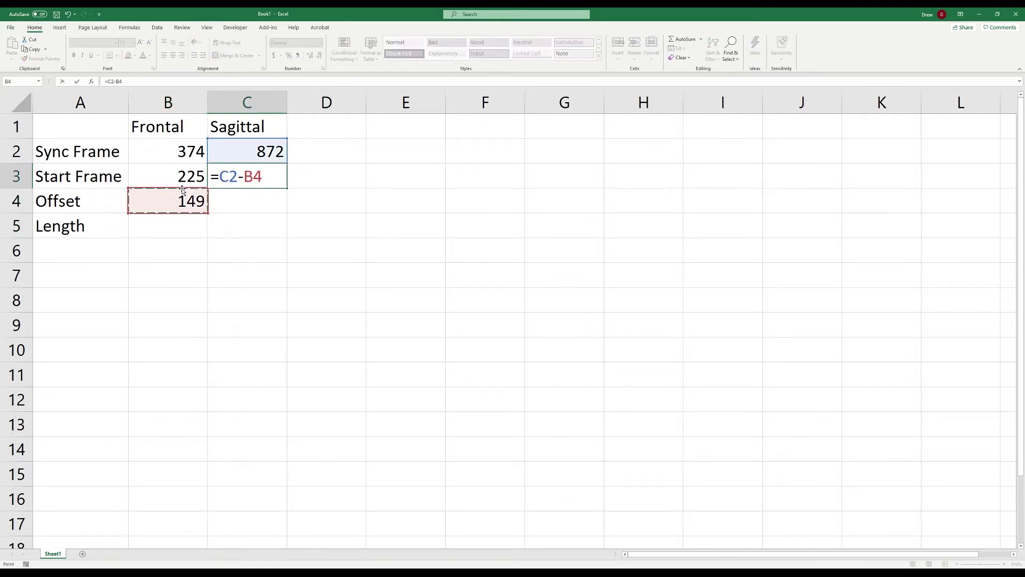
pyautogui.press('Return')
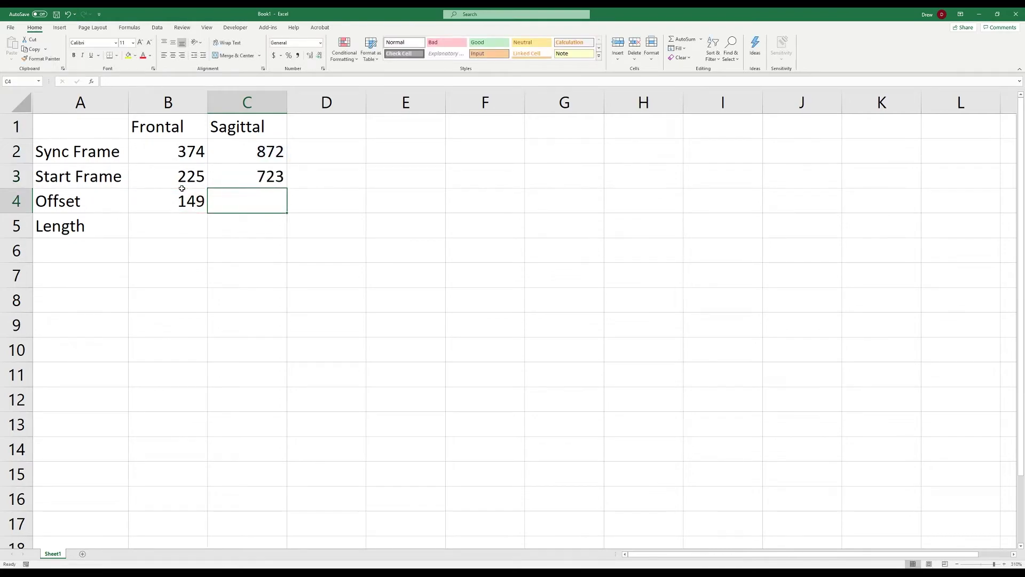
pyautogui.hotkey('alt', 'Tab')
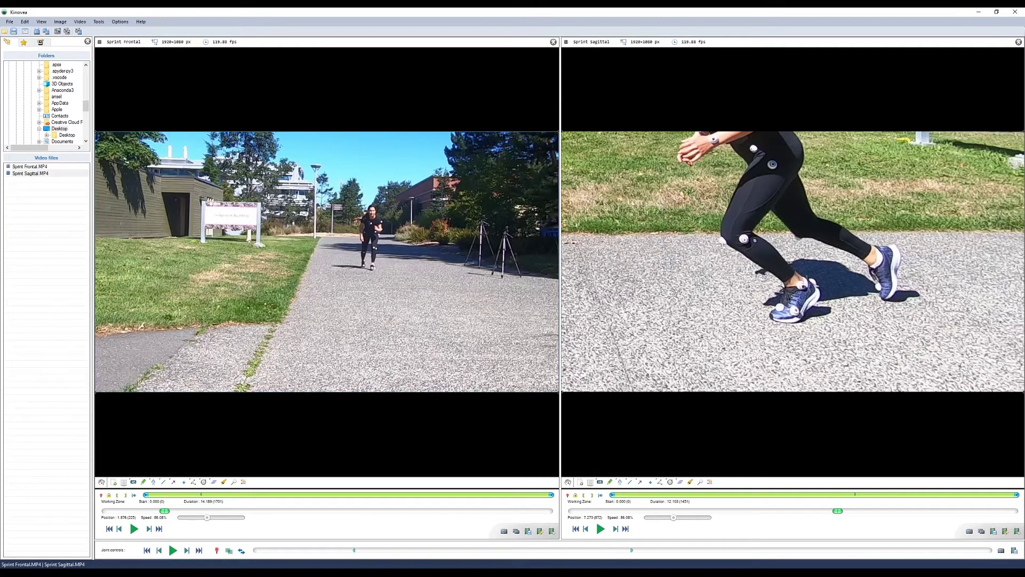
# Play the frontal video, pause near 5.013 s, and step to frame 620 (5.171 s).
pyautogui.click(137, 529)
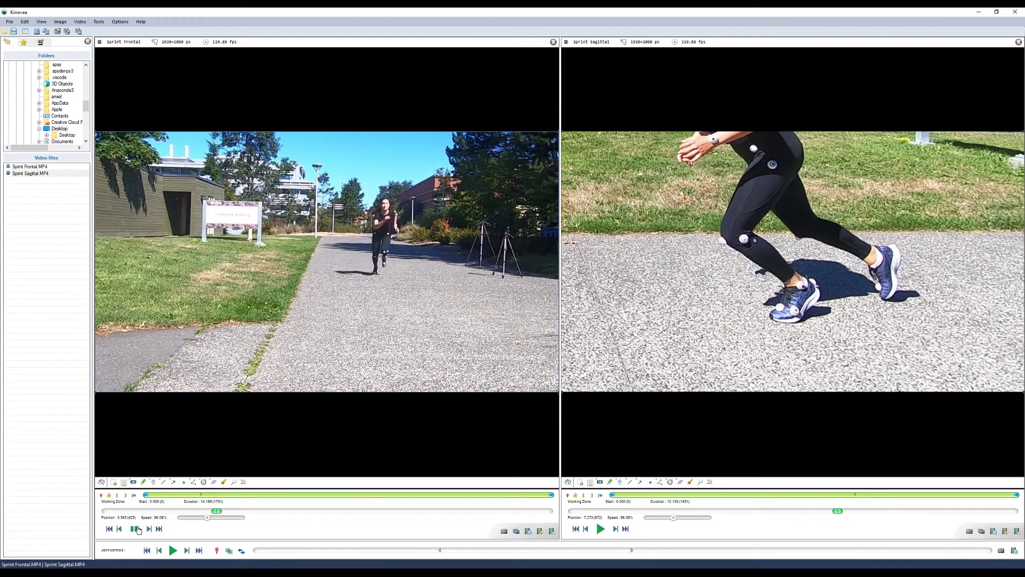
pyautogui.click(137, 529)
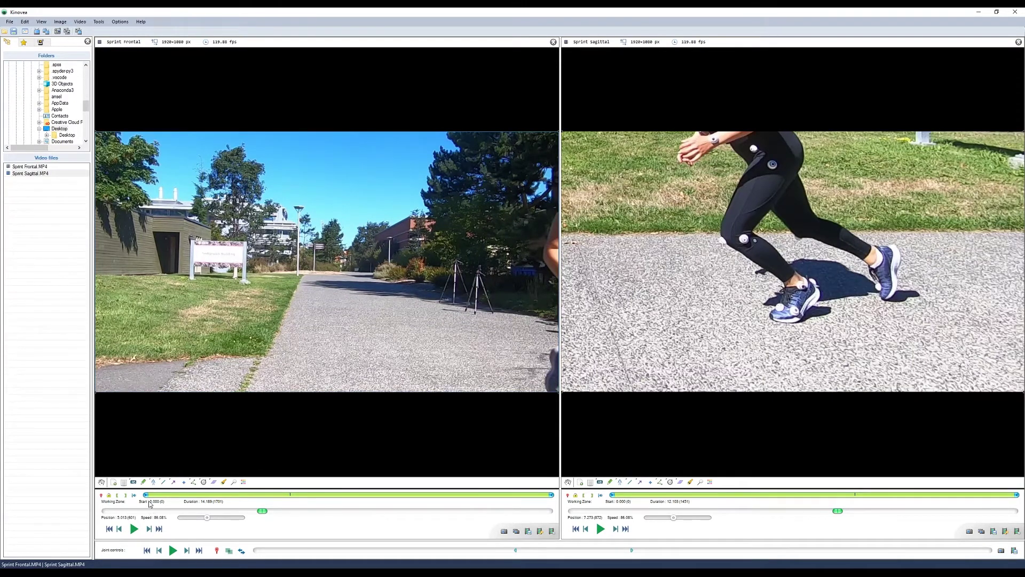
pyautogui.click(134, 529)
pyautogui.click(134, 529)
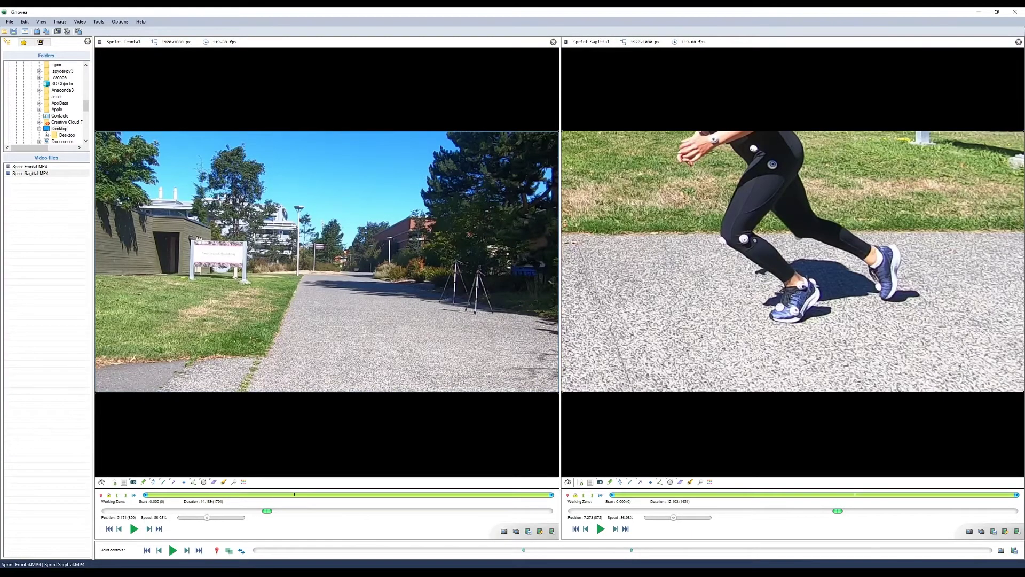
# Enter =620-B3 in B5 for a frontal length of 395, then rewind the frontal video to 1.876 s.
pyautogui.hotkey('alt', 'Tab')
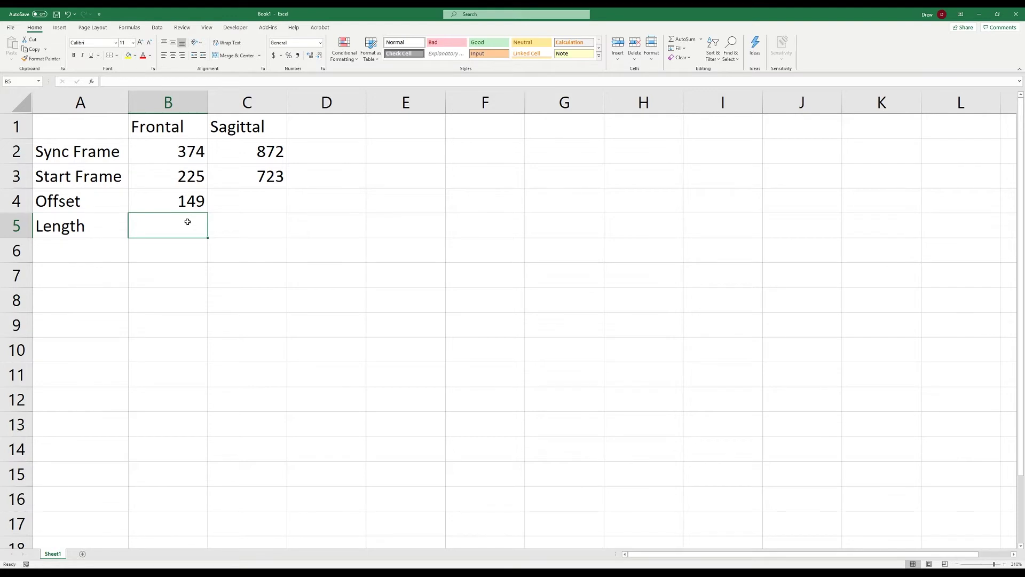
pyautogui.write('=6')
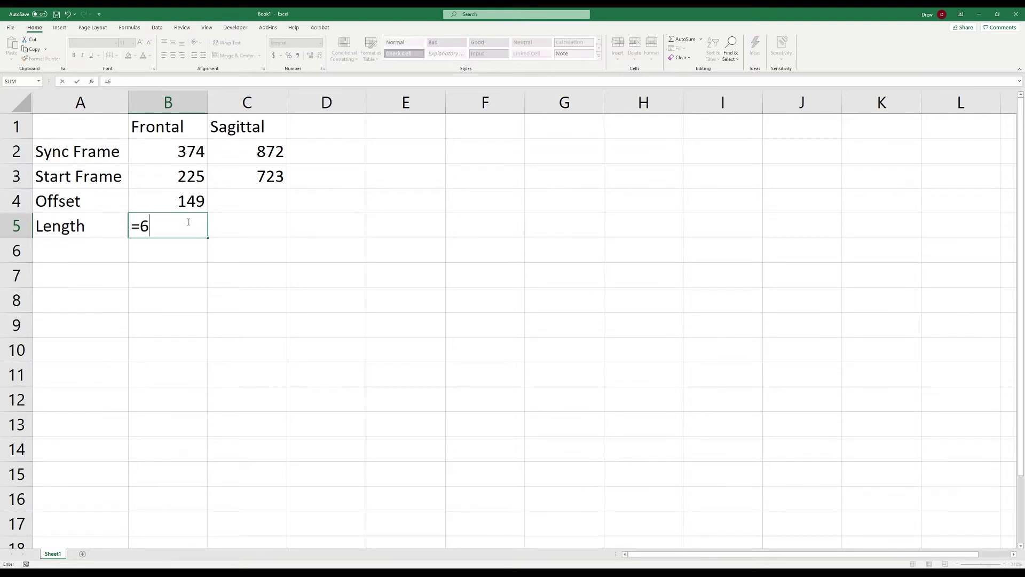
pyautogui.write('20-')
pyautogui.click(191, 172)
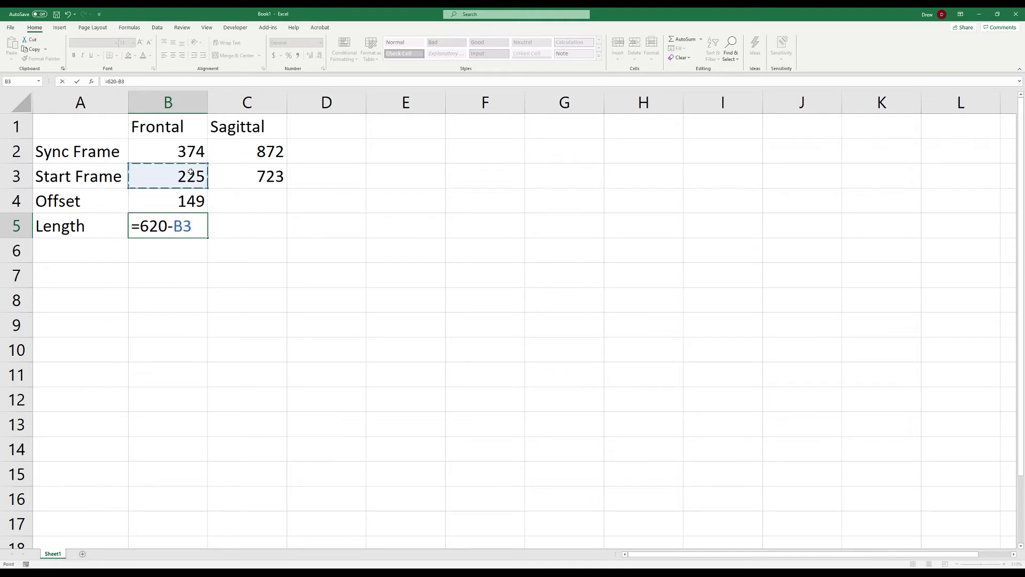
pyautogui.press('Return')
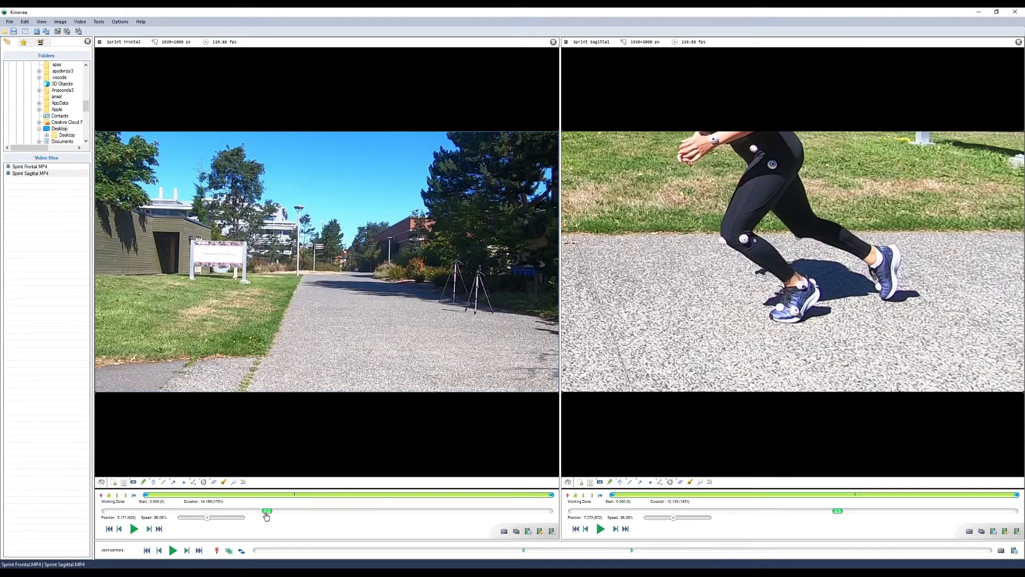
pyautogui.moveTo(266, 515); pyautogui.dragTo(165, 512)
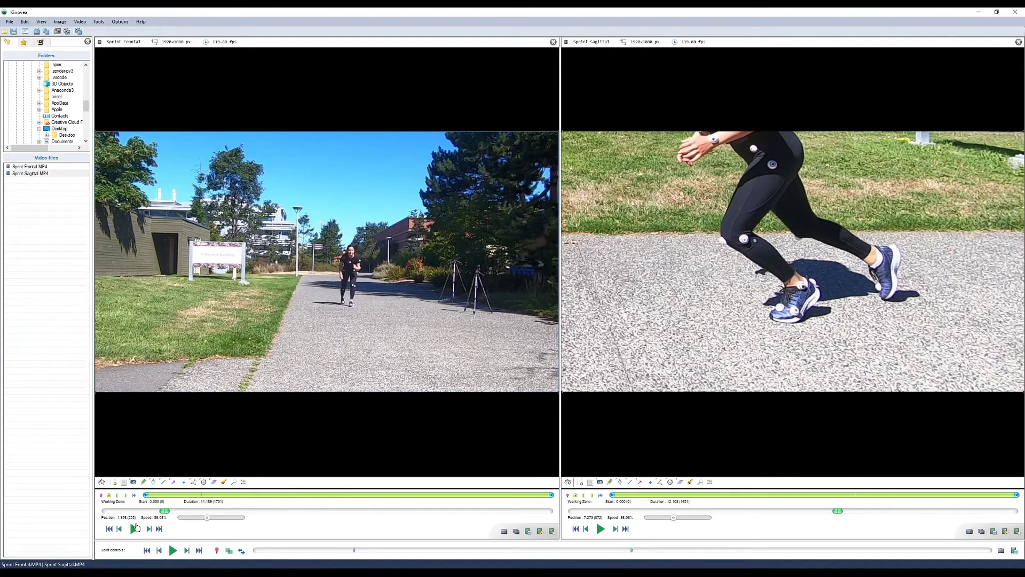
# Mark the frontal working zone from 1.876 s to the runner's exit, spanning 3.303 s (396 frames).
pyautogui.click(118, 496)
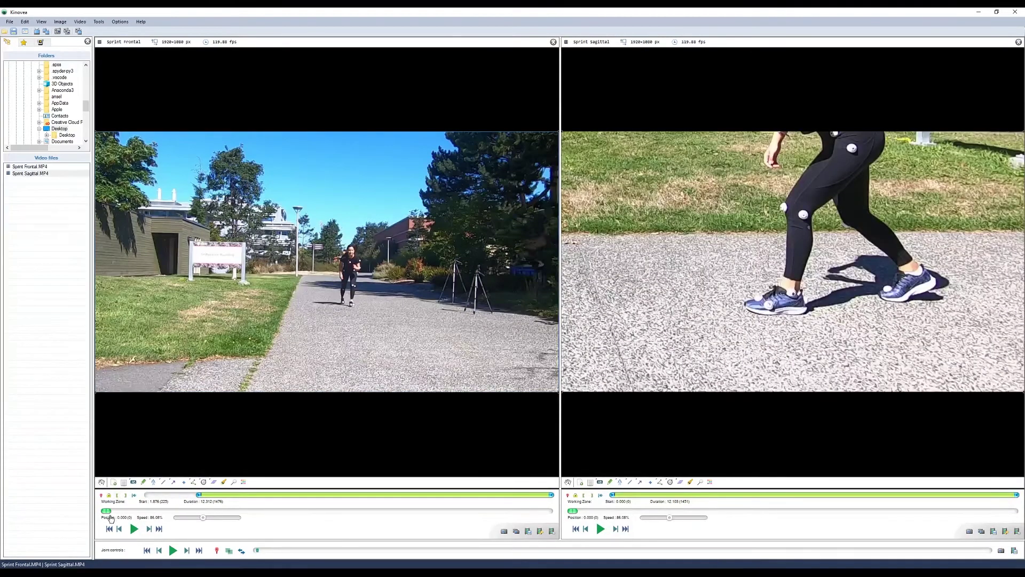
pyautogui.moveTo(107, 510); pyautogui.dragTo(223, 510)
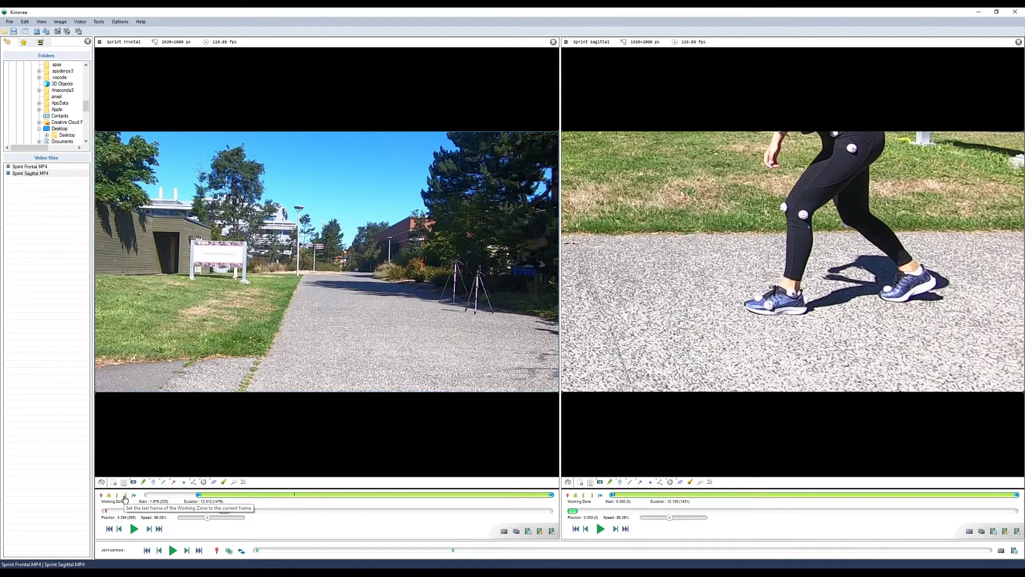
pyautogui.click(125, 497)
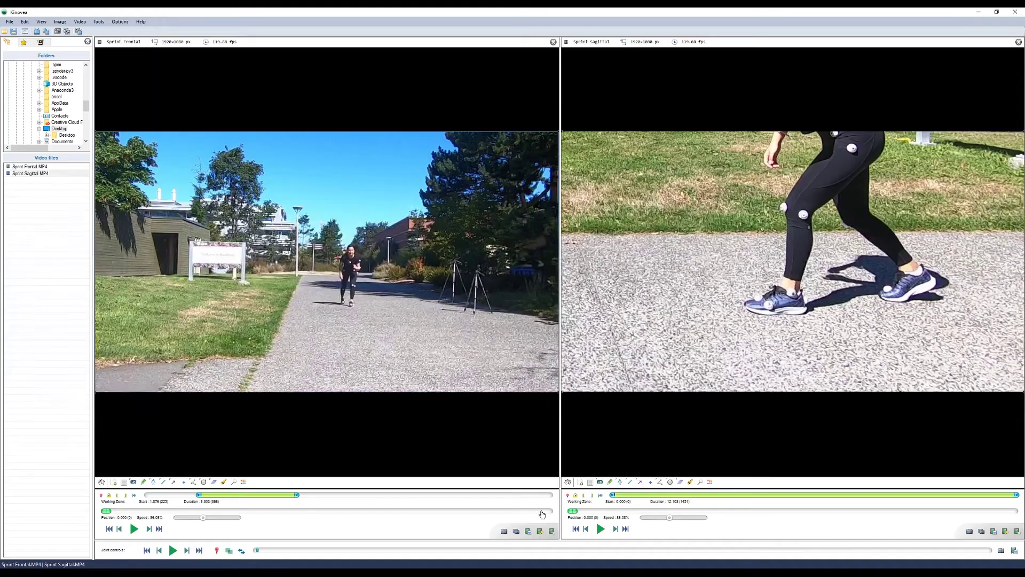
# Start the sagittal working zone at 6.031 s (frame 723) and advance toward its end point.
pyautogui.moveTo(573, 511); pyautogui.dragTo(794, 510)
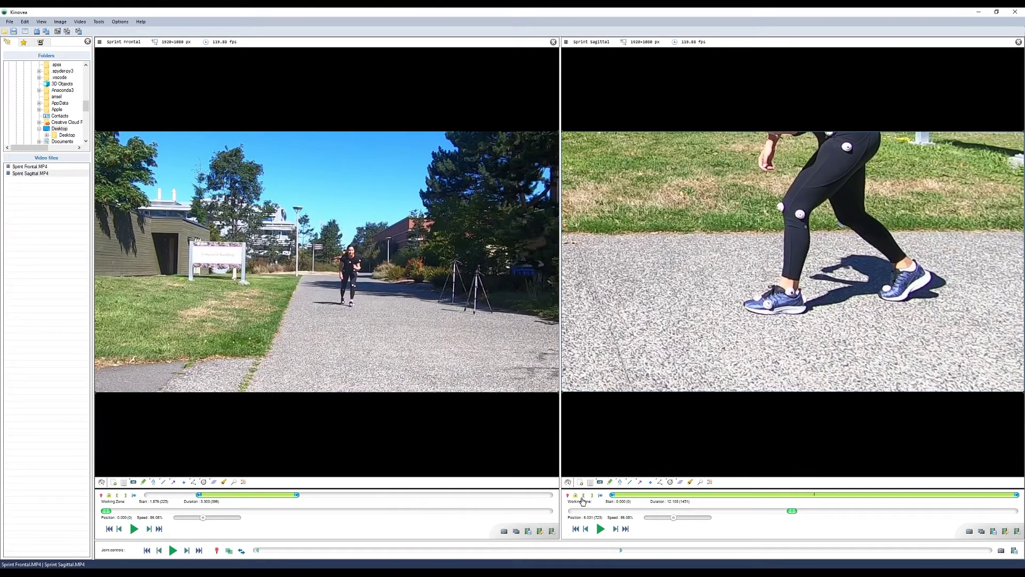
pyautogui.click(583, 496)
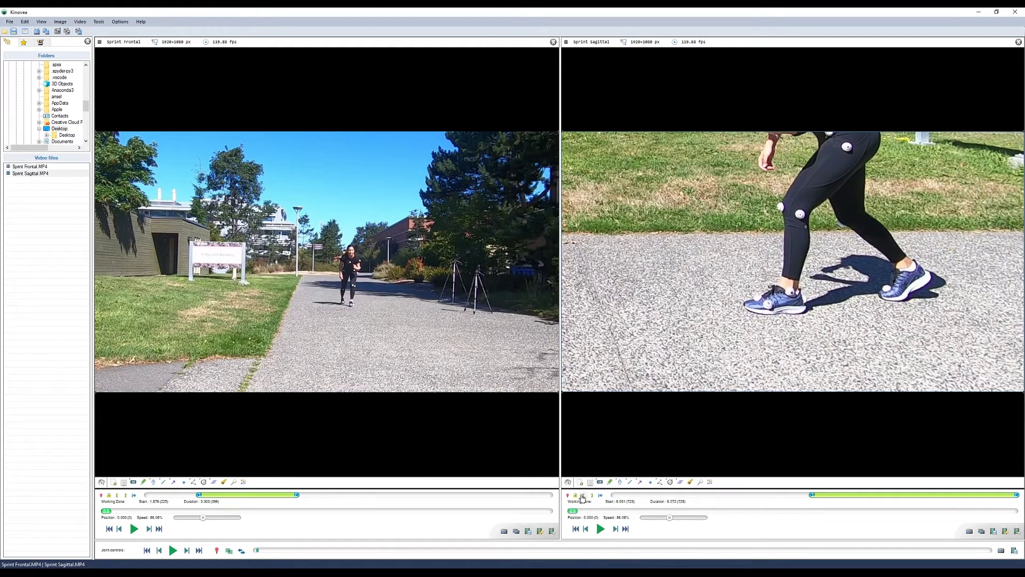
pyautogui.moveTo(574, 511); pyautogui.dragTo(811, 511)
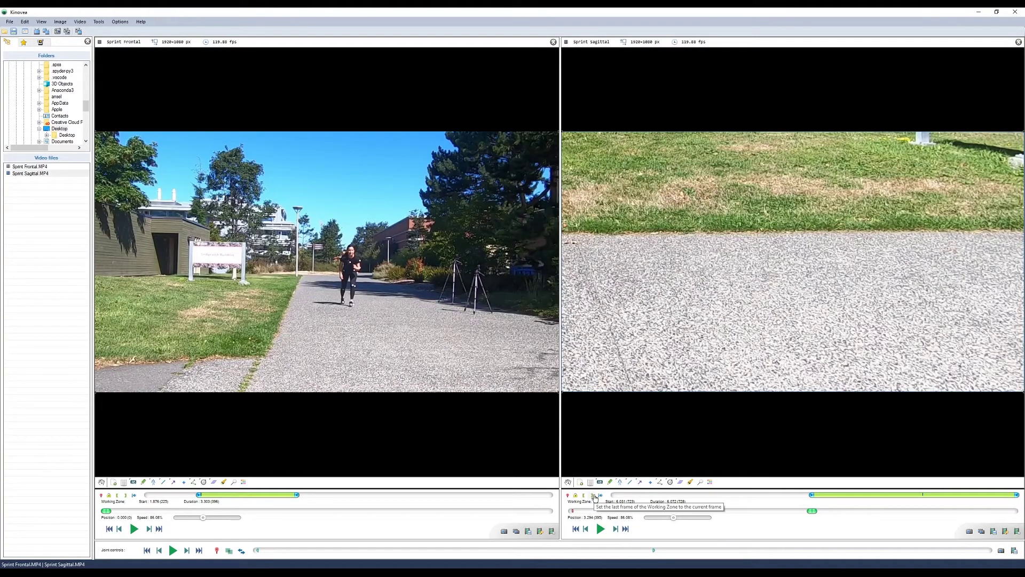
# End the sagittal zone, set both videos to 1x speed, and export the frontal clip as Sprint Frontal_Cropped.
pyautogui.click(595, 495)
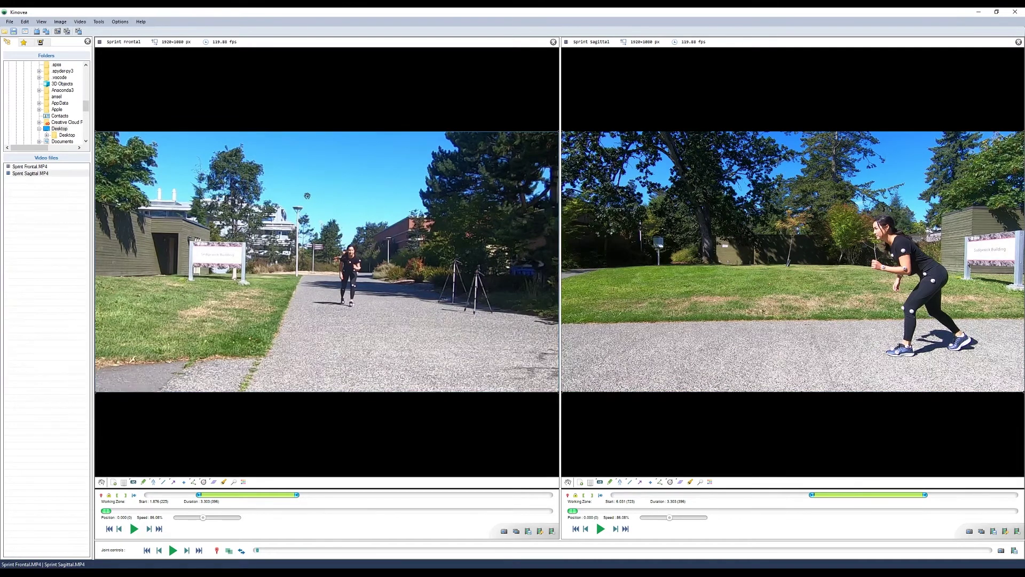
pyautogui.moveTo(203, 517); pyautogui.dragTo(217, 523)
pyautogui.click(10, 22)
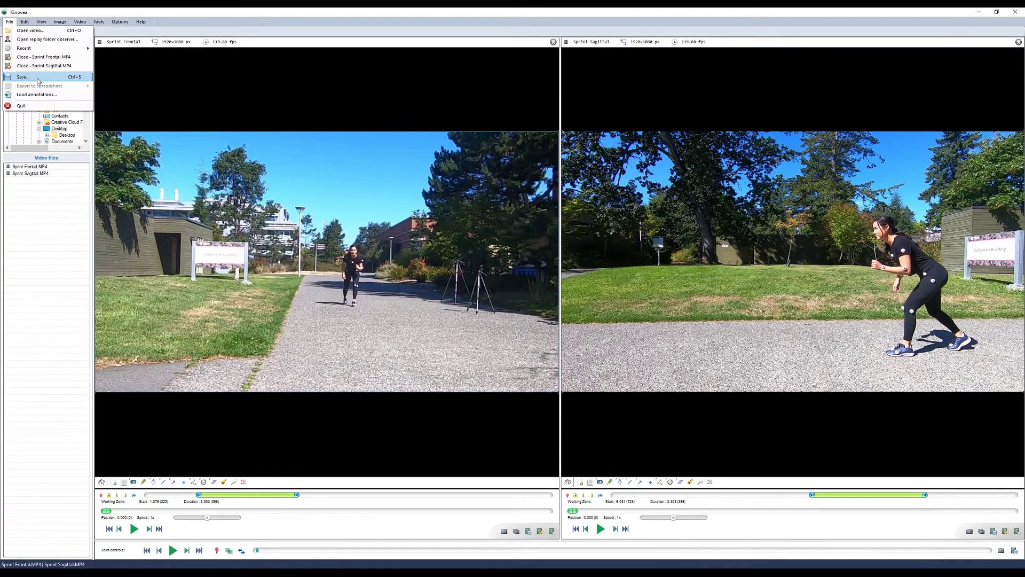
pyautogui.click(23, 77)
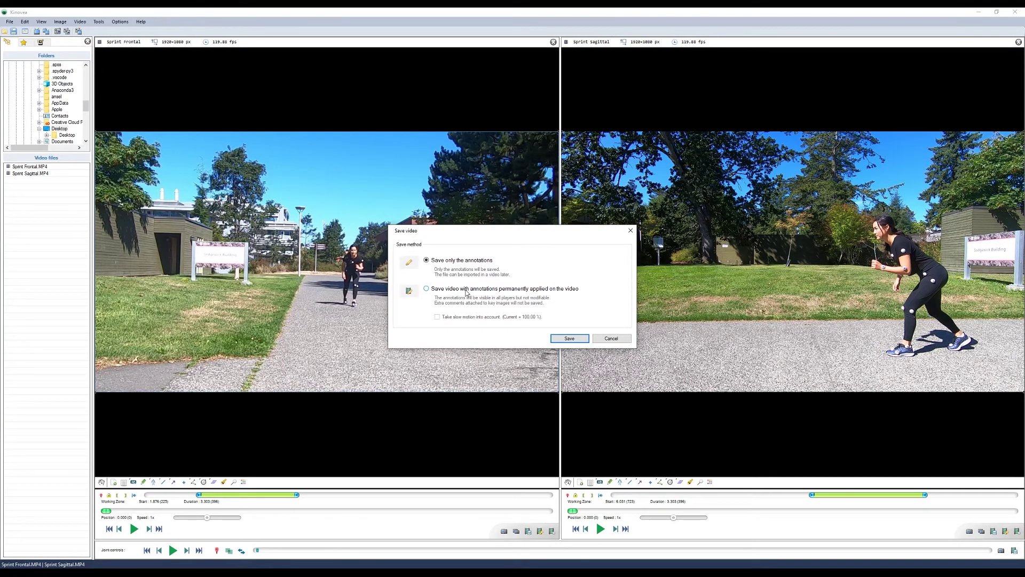
pyautogui.click(567, 338)
pyautogui.click(242, 87)
pyautogui.click(160, 267)
pyautogui.write('_Cropped')
pyautogui.press('Return')
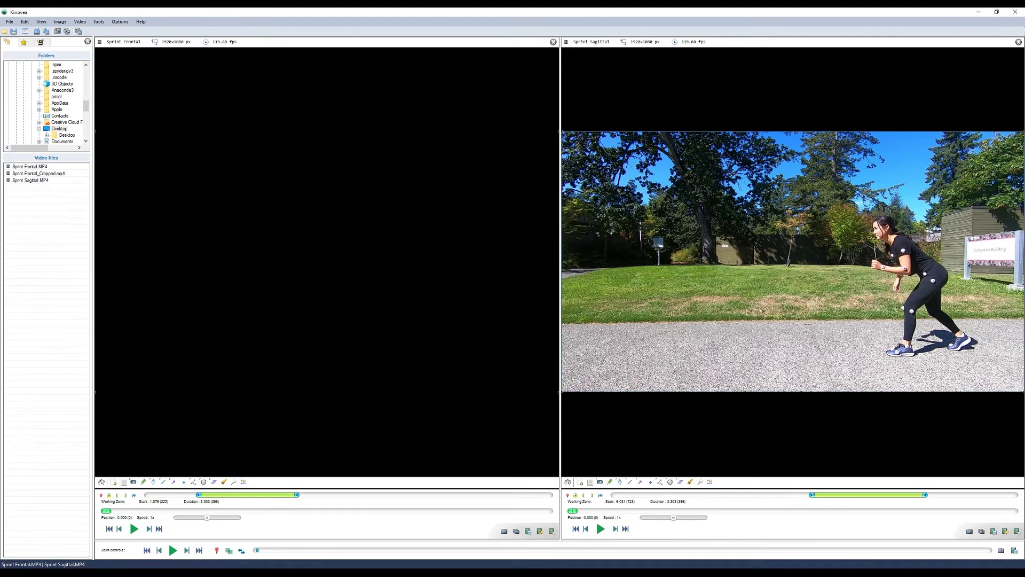
# Export the trimmed sagittal clip as Sprint Sagittal_Cropped.mp4, without overwriting the Sprint Frontal file.
pyautogui.click(9, 22)
pyautogui.click(23, 77)
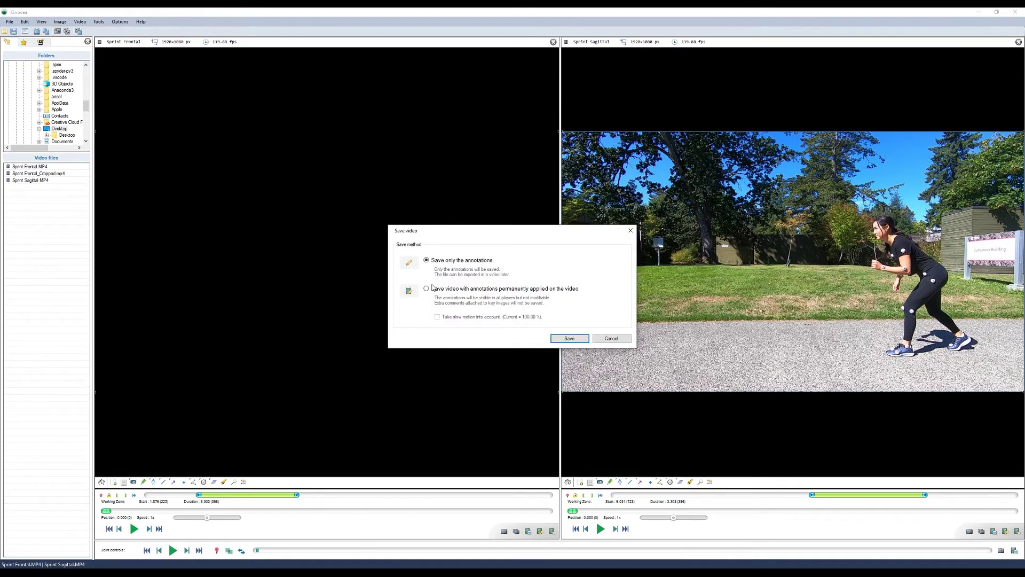
pyautogui.click(561, 338)
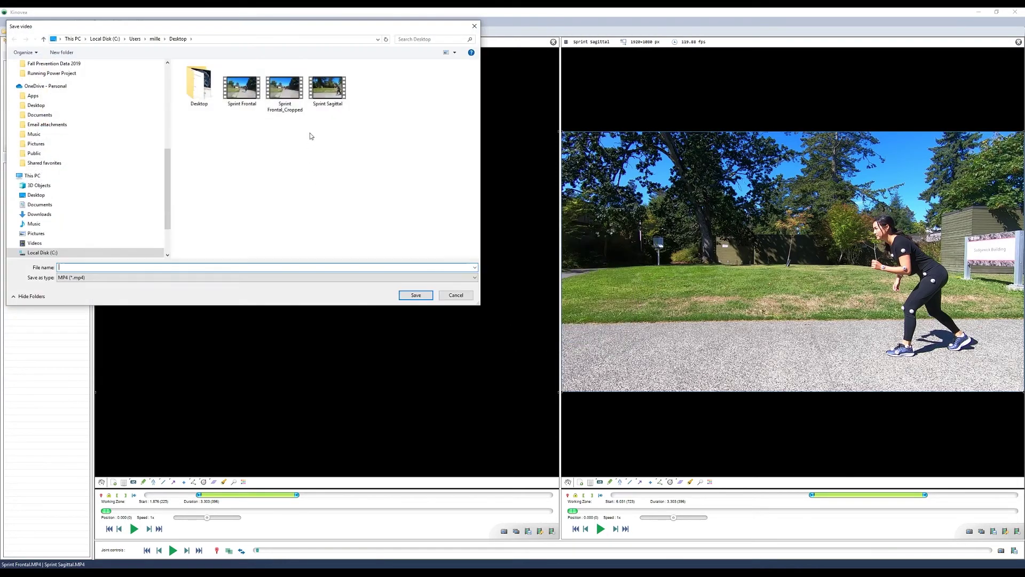
pyautogui.doubleClick(257, 97)
pyautogui.click(561, 295)
pyautogui.click(327, 86)
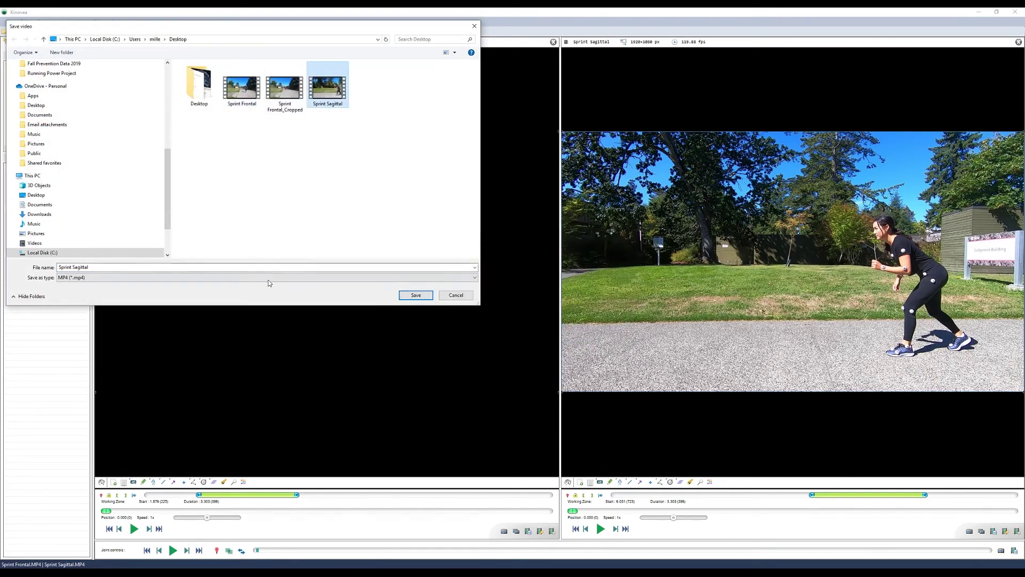
pyautogui.click(275, 267)
pyautogui.write('_Cro')
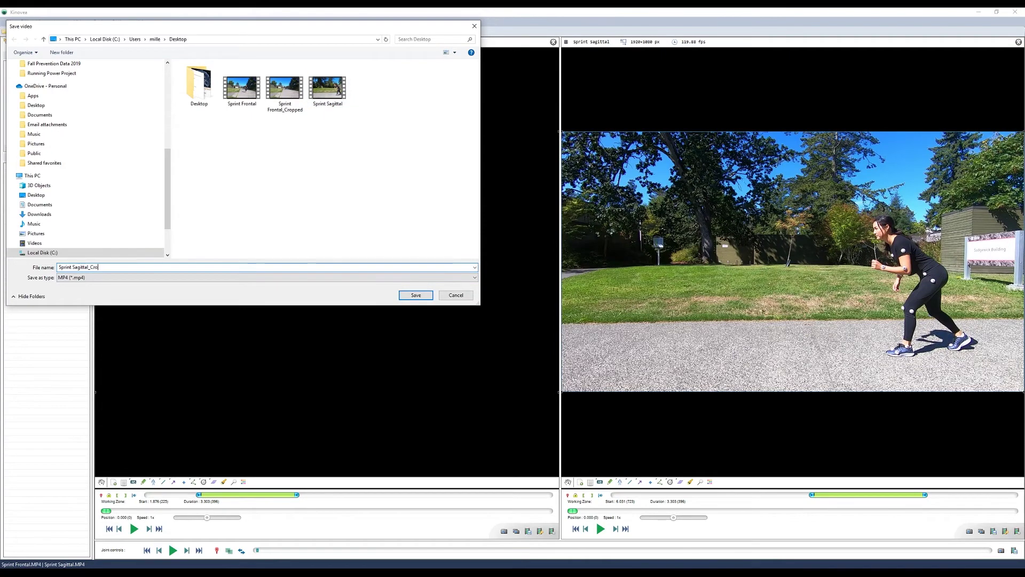
pyautogui.write('pped')
pyautogui.press('Return')
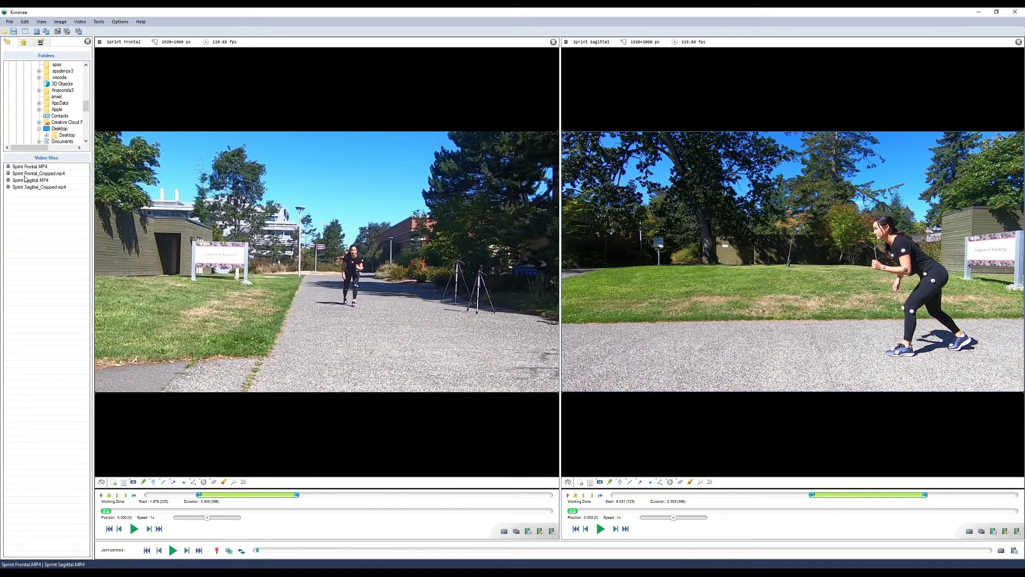
# Load Sprint Frontal_Cropped.mp4 left and Sprint Sagittal_Cropped.mp4 right, then play both in sync and pause.
pyautogui.moveTo(27, 174); pyautogui.dragTo(206, 181)
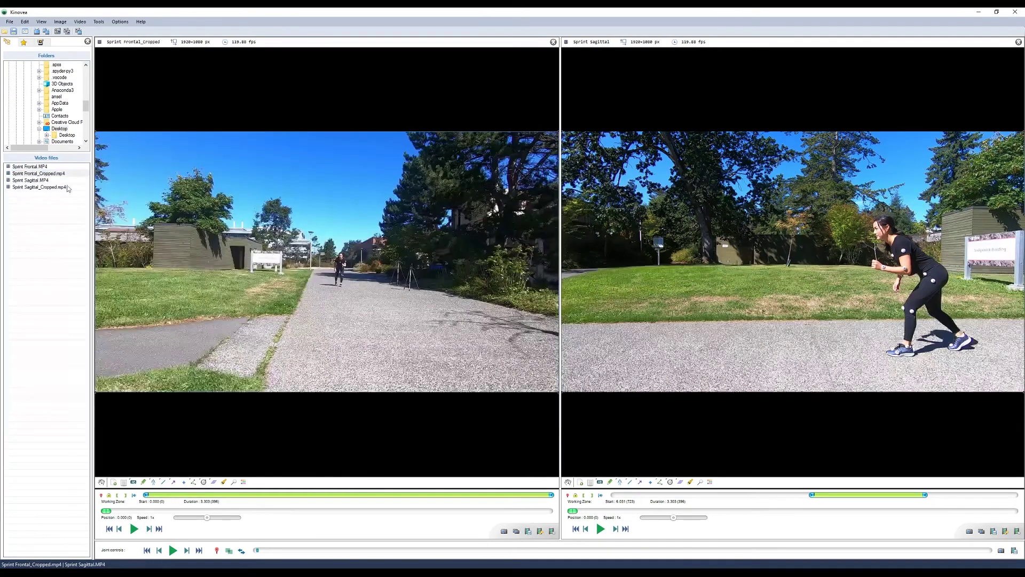
pyautogui.moveTo(38, 187); pyautogui.dragTo(596, 242)
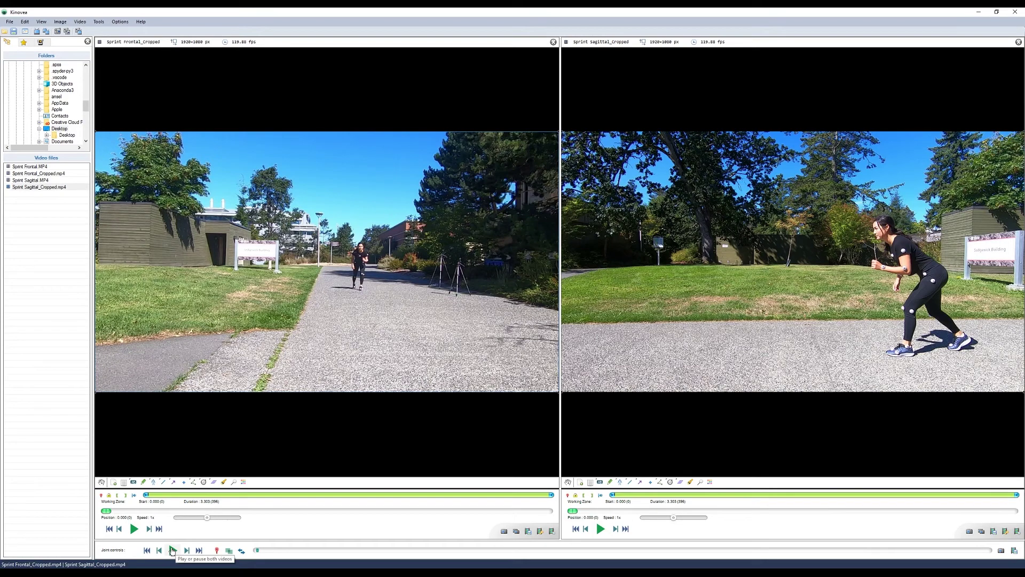
pyautogui.click(172, 550)
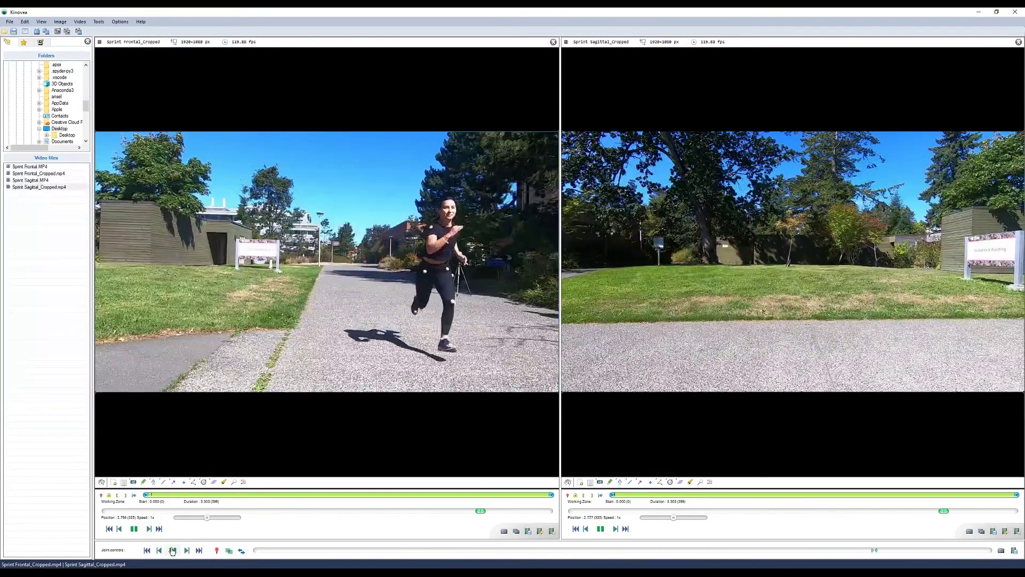
pyautogui.click(232, 310)
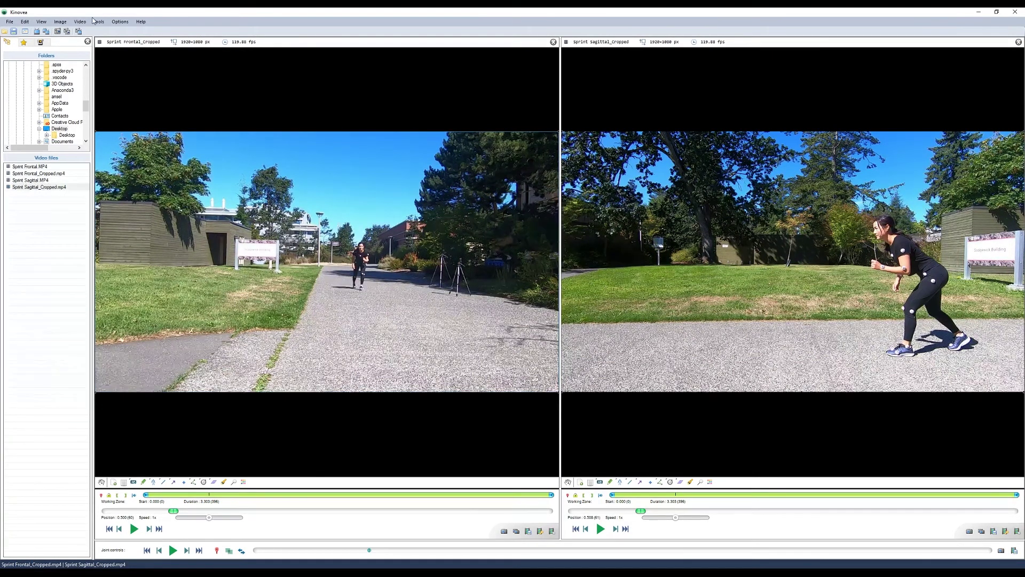
pyautogui.click(67, 22)
pyautogui.moveTo(77, 43)
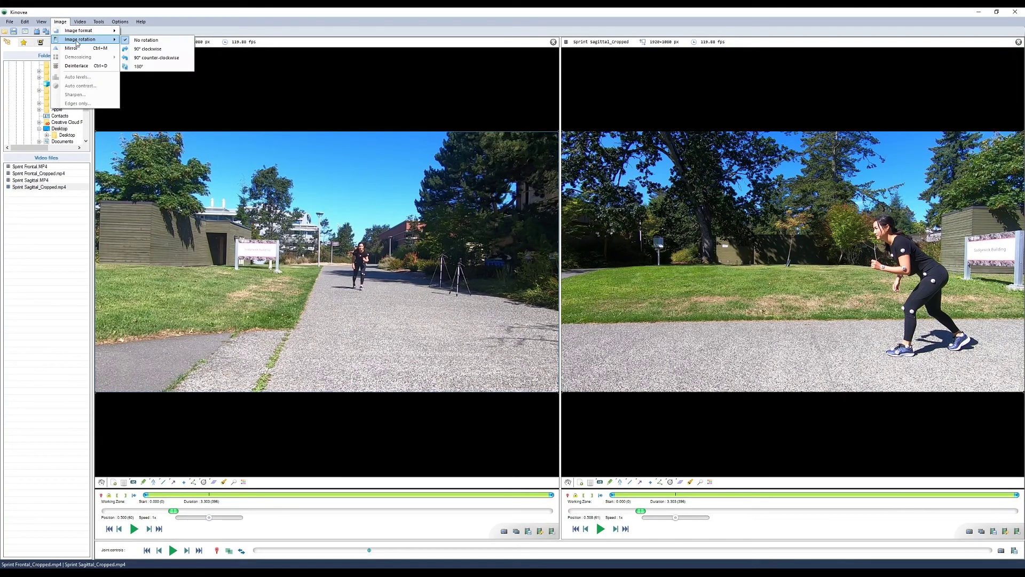
pyautogui.click(148, 48)
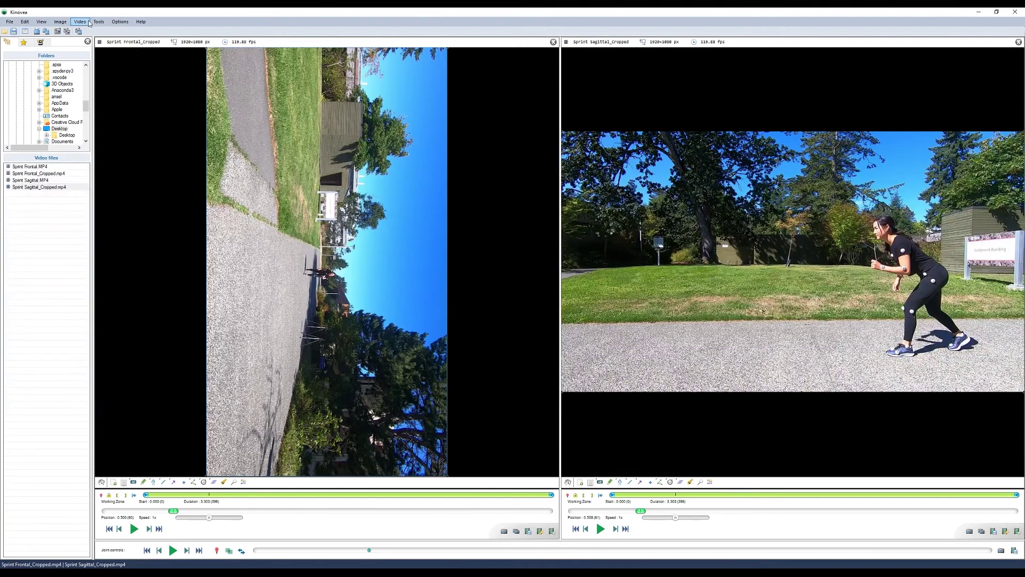
pyautogui.click(60, 22)
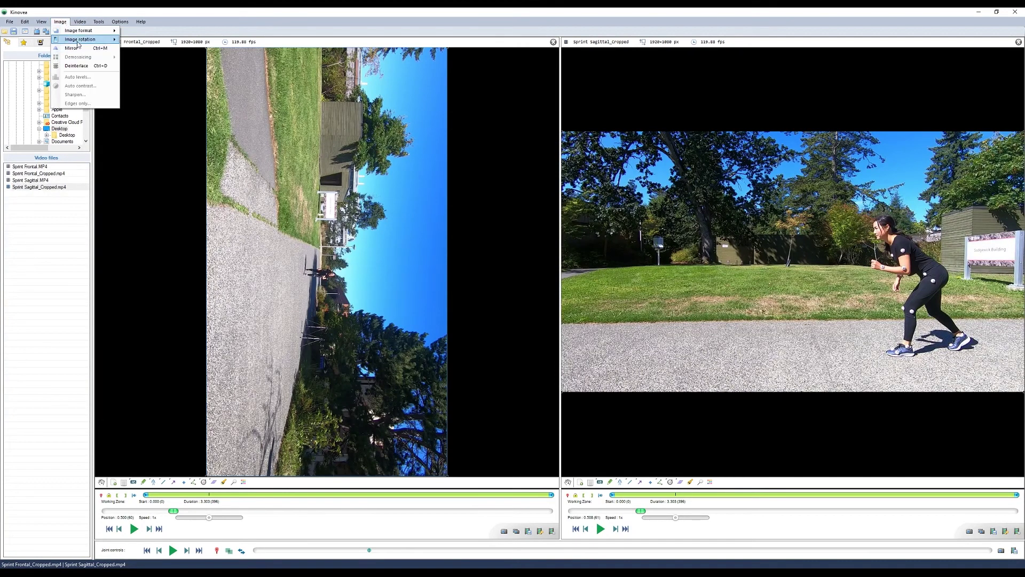
pyautogui.moveTo(88, 43)
pyautogui.click(147, 58)
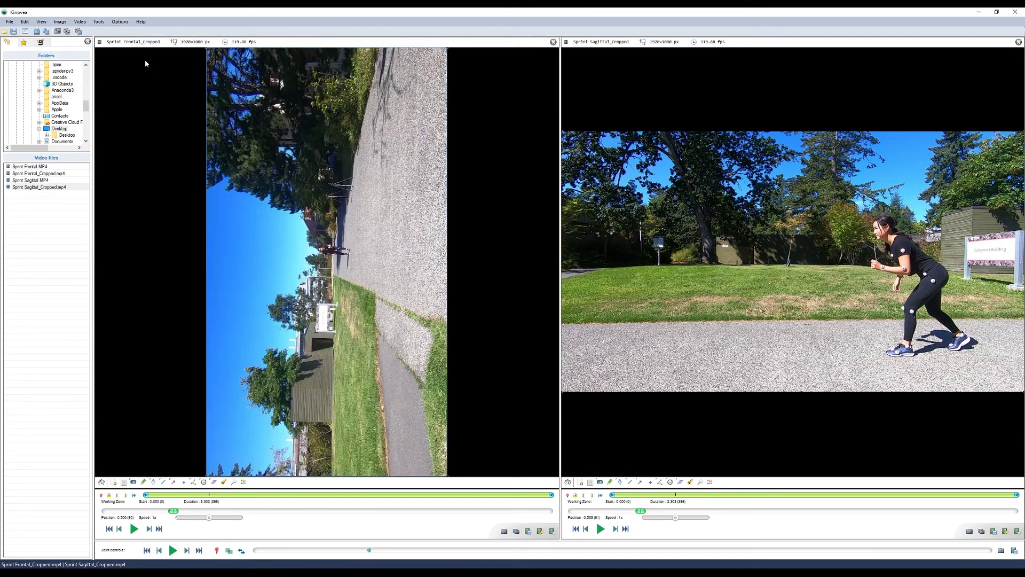
pyautogui.click(60, 21)
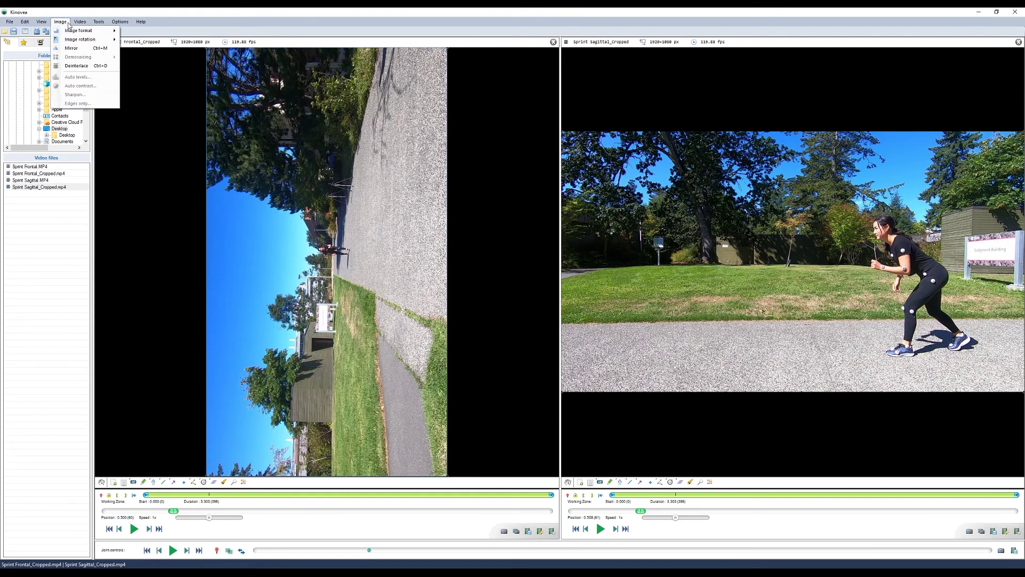
pyautogui.moveTo(80, 41)
pyautogui.click(147, 66)
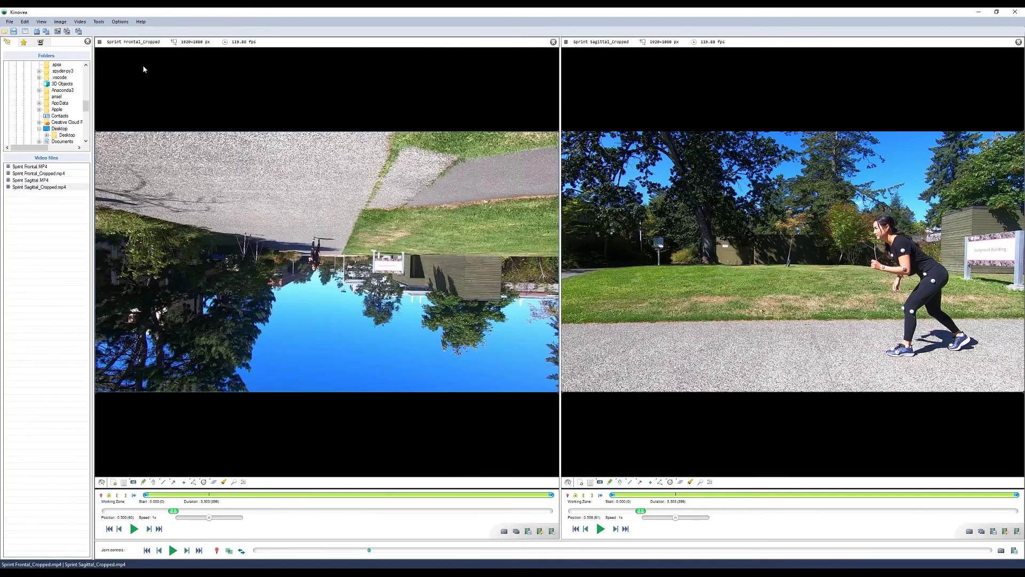
pyautogui.click(60, 22)
pyautogui.moveTo(80, 39)
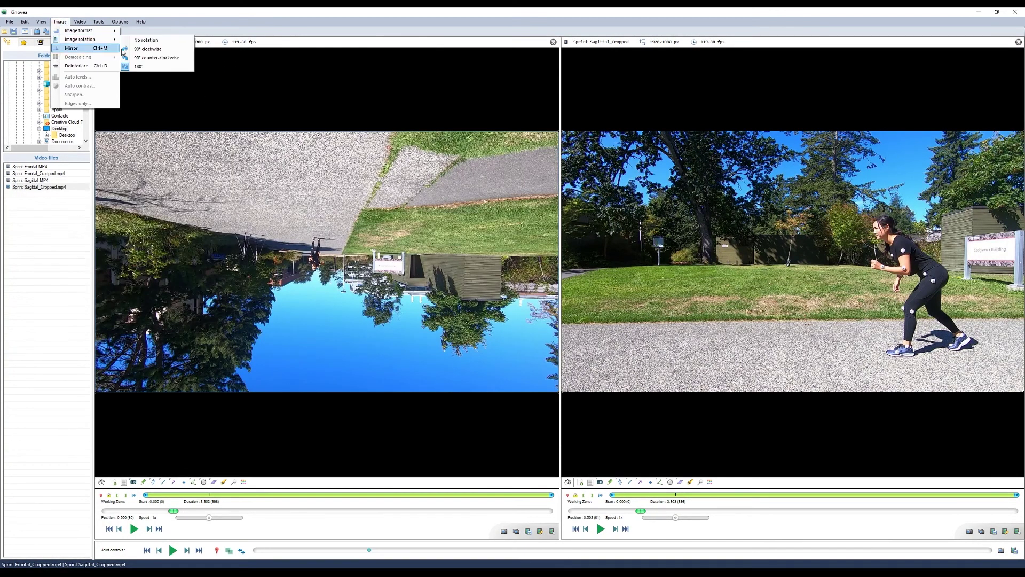
pyautogui.click(148, 41)
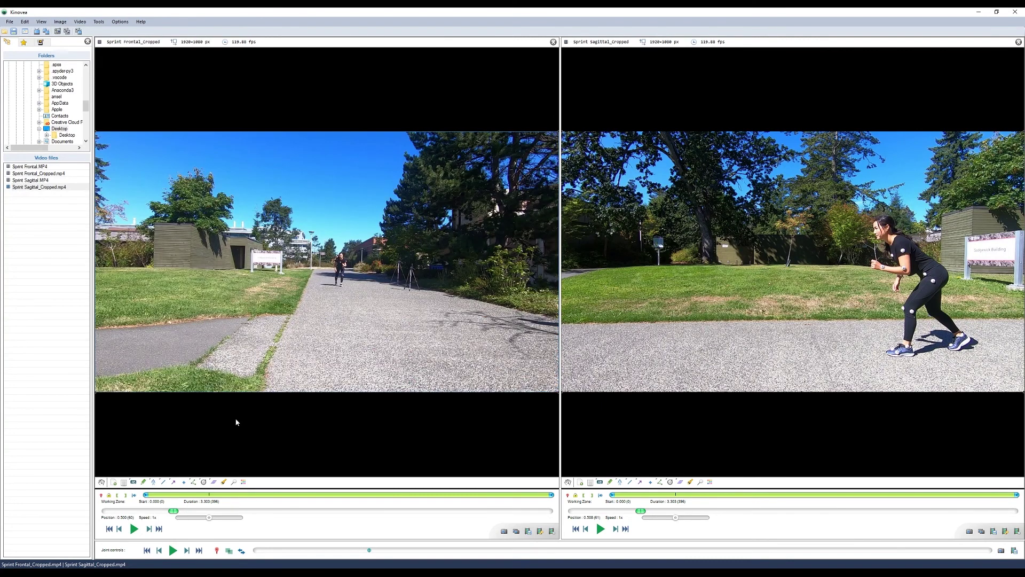